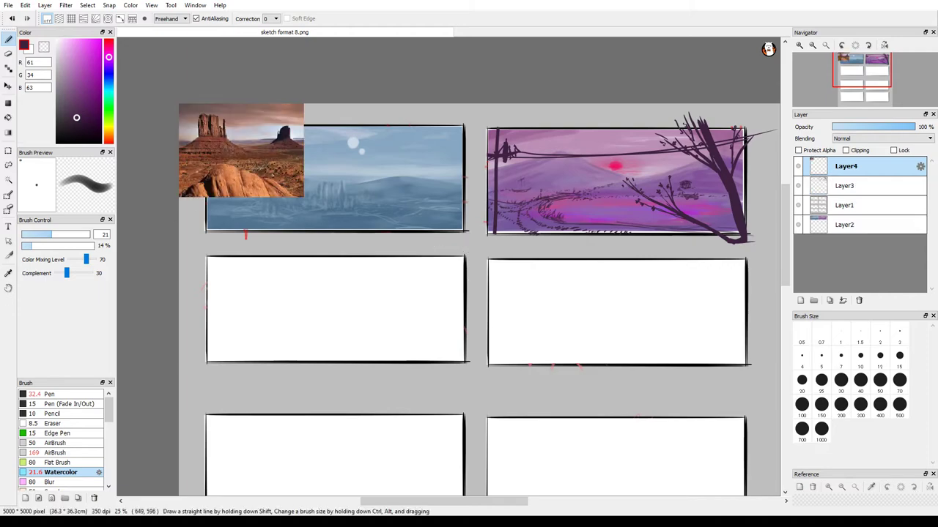
- Move the desert butte reference photo into the empty second-row right frame
drag(241, 157, 555, 300)
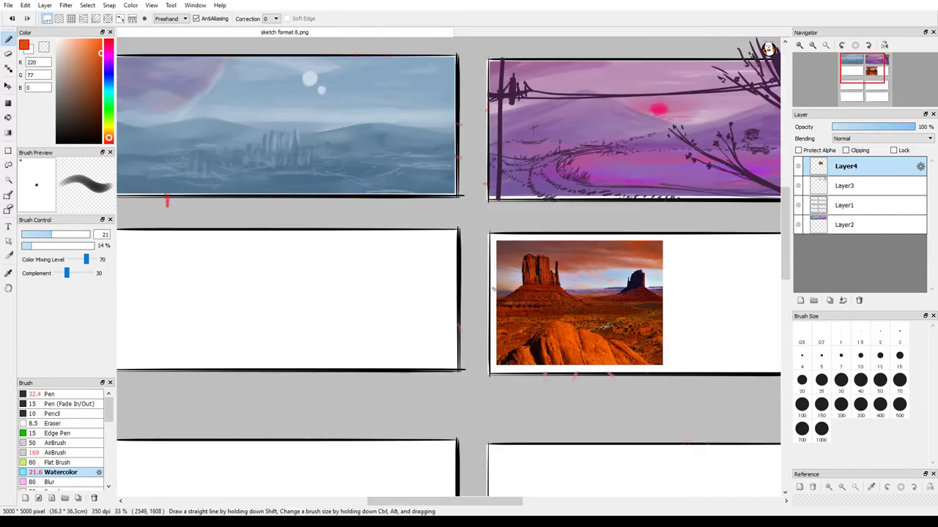
scroll(493, 289, down, 1)
- On Layer2, paint an orange horizon line and pale blue sky strokes in the second-row left frame with the Watercolor brush
click(846, 225)
mouse_move(283, 293)
mouse_down()
mouse_move(468, 284)
mouse_move(502, 292)
mouse_up()
alt+click(410, 169)
drag(388, 268, 511, 268)
drag(421, 272, 501, 272)
- Mark the butte's position with a reddish-brown vertical stroke crossing the horizon, using a colour sampled from the photo and discarding earlier tries
alt+click(623, 307)
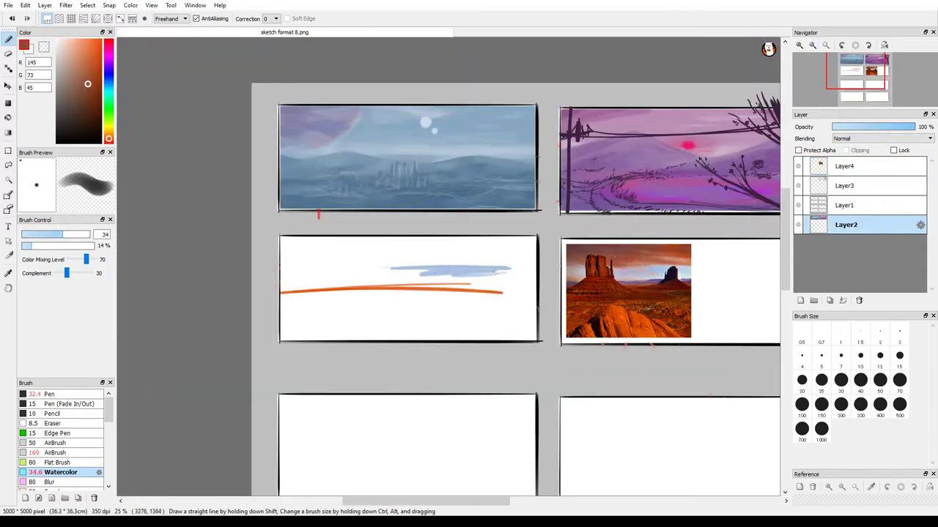
mouse_move(300, 298)
mouse_down()
mouse_move(350, 298)
mouse_move(359, 249)
mouse_up()
key(ctrl+z)
key(ctrl+z)
alt+click(418, 289)
drag(421, 256, 442, 308)
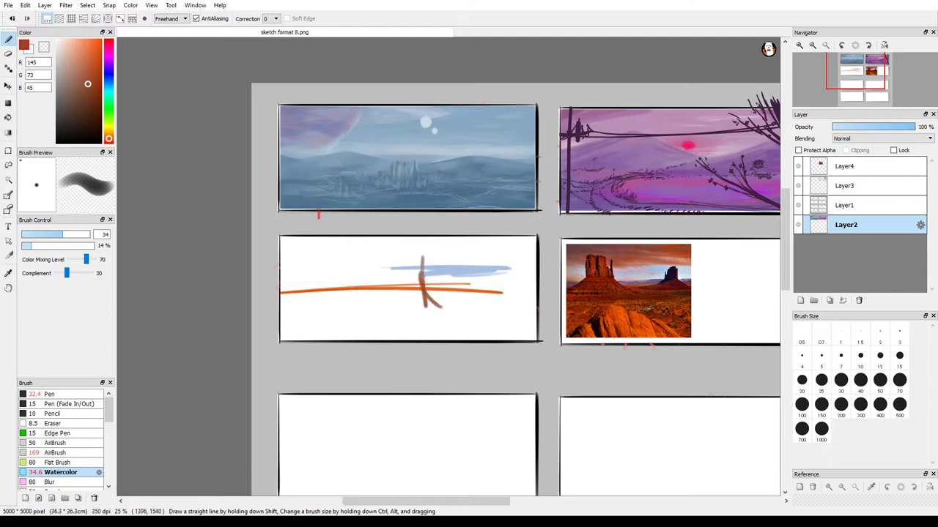
- Lay pale blue bands along the horizon and a purple band across the frame using colours sampled from the neighbouring paintings
alt+click(410, 169)
drag(281, 294, 536, 290)
drag(301, 278, 444, 273)
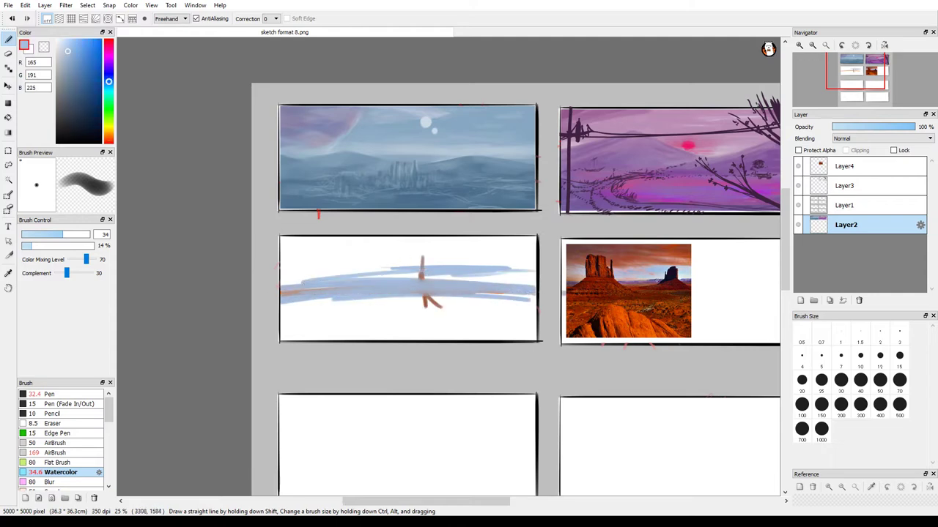
alt+click(687, 180)
alt+click(683, 185)
drag(538, 282, 280, 286)
- Block in the desert ground with broad orange strokes and dark brown shadow strokes at the left side of the frame
alt+click(400, 289)
drag(359, 298, 516, 299)
drag(537, 312, 377, 322)
drag(524, 328, 339, 330)
alt+click(622, 322)
key(ctrl+z)
mouse_move(279, 326)
mouse_down()
mouse_move(399, 322)
mouse_move(361, 307)
mouse_up()
alt+click(638, 301)
alt+click(645, 326)
alt+click(630, 308)
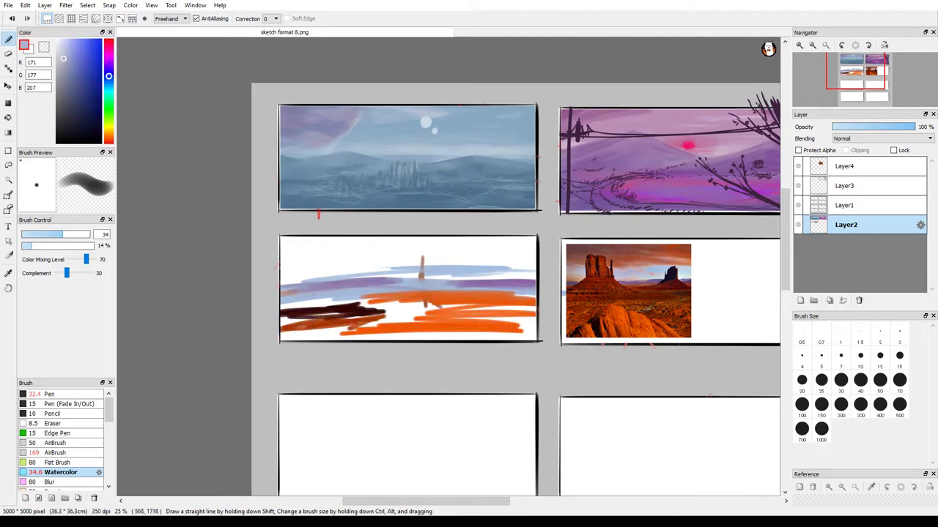
- Fill the sky with horizontal lavender, purple and greyish cloud strokes up to the frame's upper edge
alt+click(347, 277)
mouse_move(315, 280)
mouse_down()
mouse_move(375, 268)
mouse_move(280, 265)
mouse_up()
alt+click(689, 176)
mouse_move(457, 274)
mouse_down()
mouse_move(536, 273)
mouse_move(410, 274)
mouse_up()
mouse_move(454, 251)
mouse_down()
mouse_move(537, 242)
mouse_move(279, 249)
mouse_move(399, 237)
mouse_up()
key(ctrl+z)
alt+click(622, 264)
drag(407, 245, 536, 239)
alt+click(410, 286)
mouse_move(411, 257)
mouse_down()
mouse_move(280, 252)
mouse_move(521, 241)
mouse_move(281, 249)
mouse_up()
- Paint dark green vegetation bands on the ground at both sides of the butte's position
alt+click(457, 306)
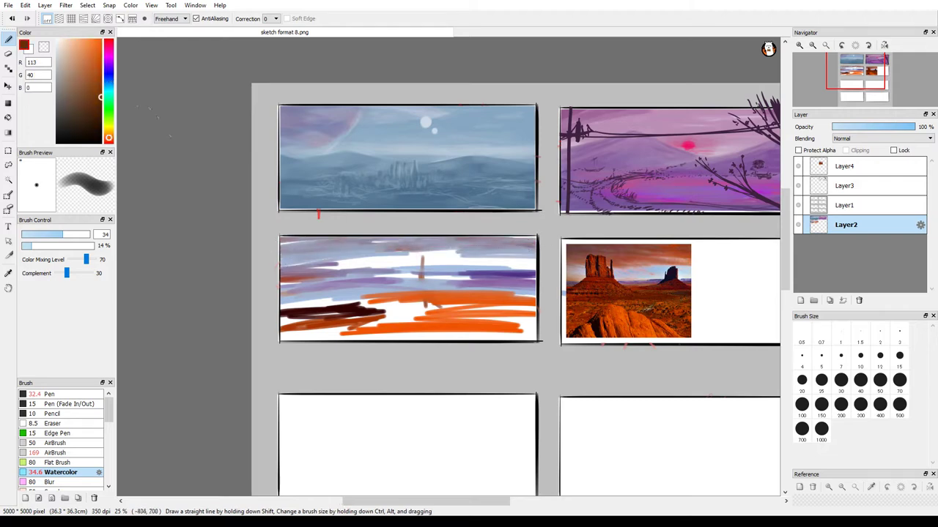
drag(457, 306, 422, 309)
mouse_move(384, 305)
mouse_down()
mouse_move(282, 302)
mouse_move(348, 298)
mouse_up()
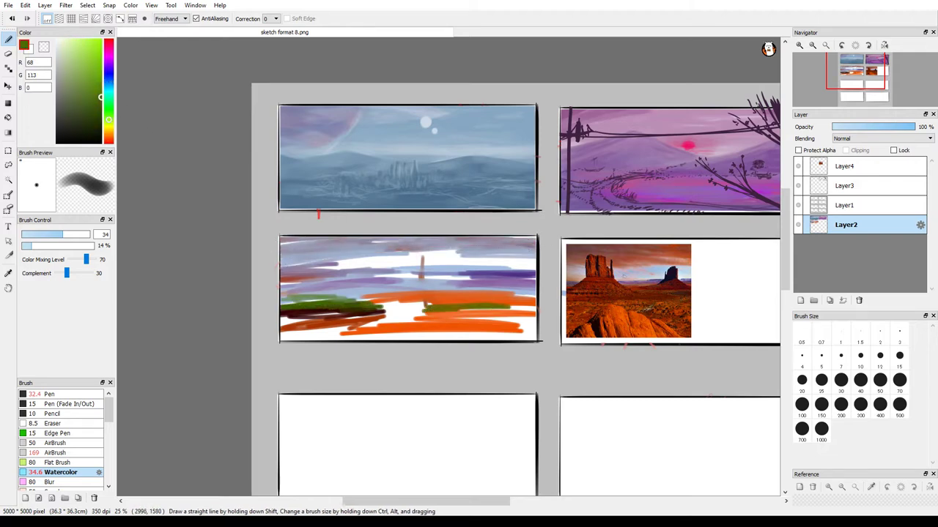
- Sketch the central butte's silhouette with vertical reddish-brown strokes that flare out toward the ground
alt+click(484, 310)
mouse_move(422, 254)
mouse_down()
mouse_move(419, 307)
mouse_move(413, 283)
mouse_up()
mouse_move(391, 256)
mouse_down()
mouse_move(389, 312)
mouse_move(375, 305)
mouse_up()
drag(381, 255, 380, 310)
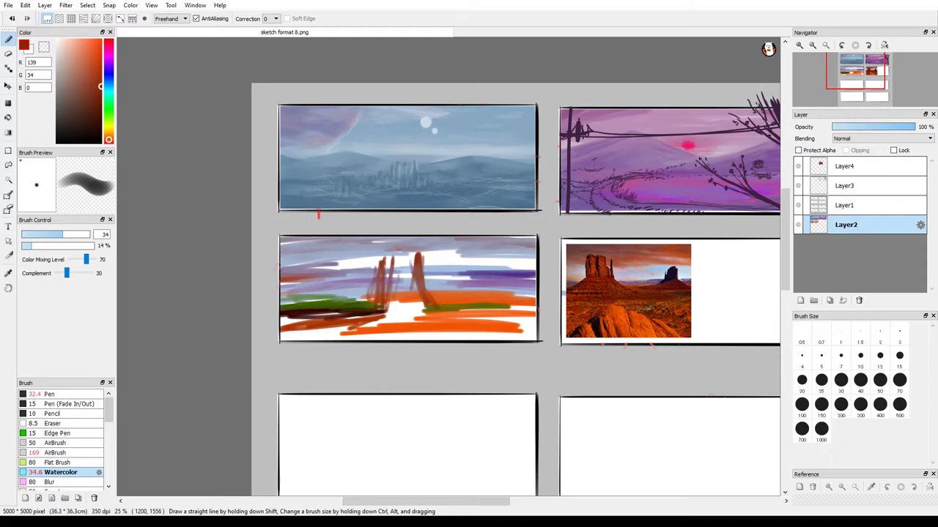
mouse_move(381, 258)
mouse_down()
mouse_move(432, 263)
mouse_move(411, 315)
mouse_up()
drag(412, 266, 415, 318)
mouse_move(366, 254)
mouse_down()
mouse_move(375, 300)
mouse_move(338, 320)
mouse_move(412, 320)
mouse_up()
- Paint muted green strokes along the foot of the central butte
alt+click(439, 246)
alt+click(366, 317)
drag(431, 315, 449, 313)
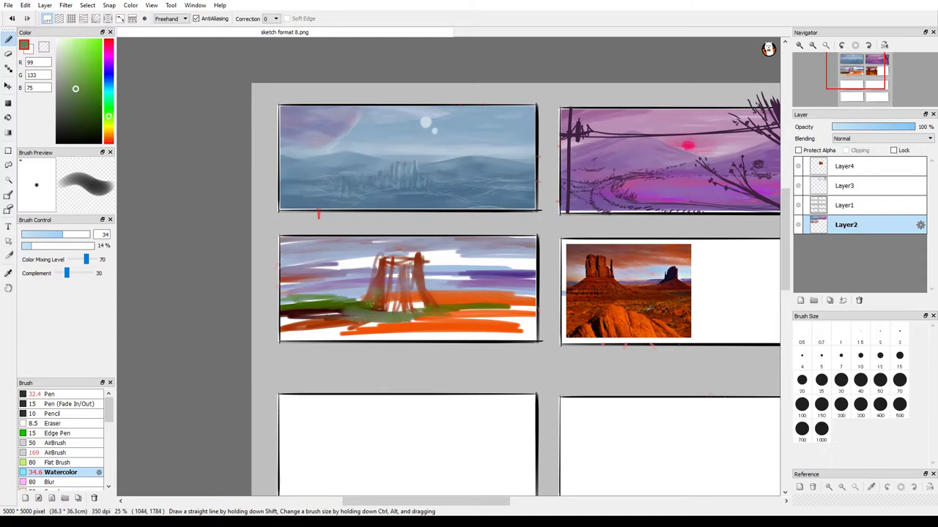
- Fill the central butte with brown, near-black and orange vertical strokes and extend its sloping right side
alt+click(386, 280)
mouse_move(418, 267)
mouse_down()
mouse_move(415, 315)
mouse_move(396, 326)
mouse_up()
alt+click(598, 263)
drag(392, 272, 384, 326)
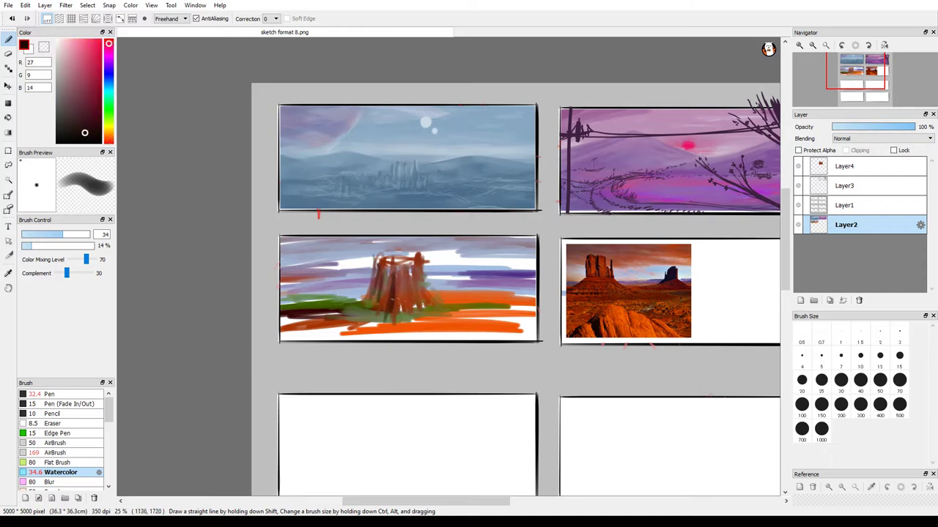
alt+click(425, 304)
drag(387, 258, 381, 315)
mouse_move(415, 270)
mouse_down()
mouse_move(414, 297)
mouse_move(443, 309)
mouse_up()
- Add distant purplish-brown buttes at the right and left edges of the desert scene
alt+click(410, 293)
mouse_move(463, 300)
mouse_down()
mouse_move(521, 295)
mouse_move(534, 280)
mouse_move(527, 303)
mouse_up()
drag(502, 300, 535, 290)
drag(295, 266, 291, 314)
- Brush pale pink cloud strokes into the sky to the right of the central butte
alt+click(457, 270)
drag(427, 262, 513, 257)
drag(432, 255, 526, 251)
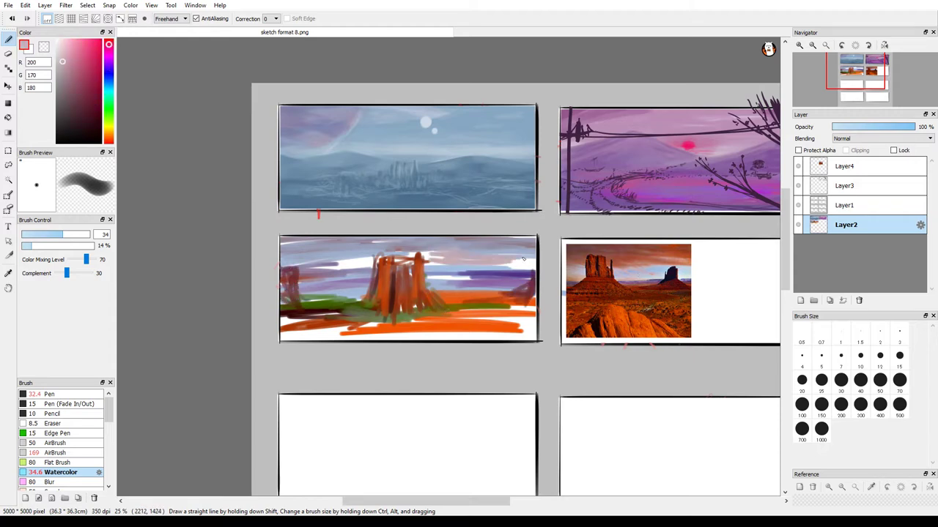
- Delete the reference photo's Layer4 and make Layer2 the active layer again
click(844, 165)
click(859, 300)
key(ctrl+plus)
key(ctrl+plus)
key(ctrl+minus)
click(844, 205)
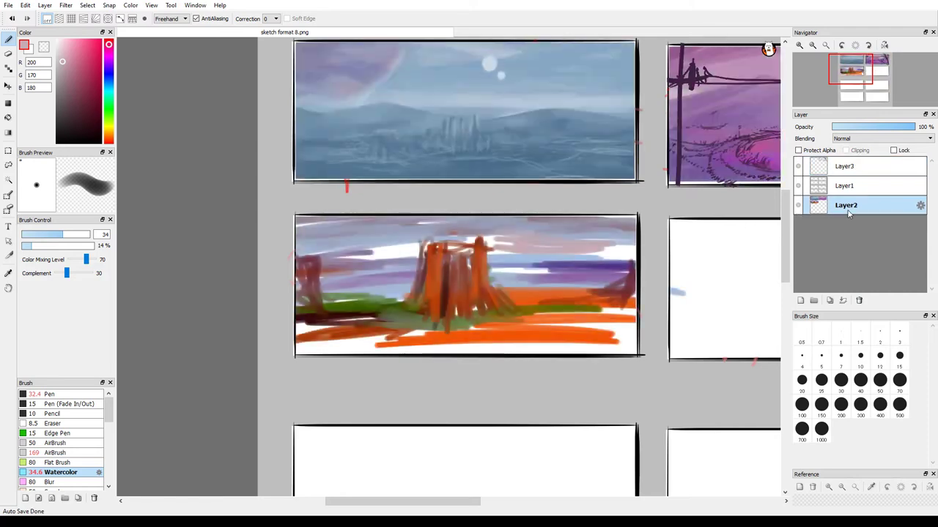
- Fill the white gaps in the middle distance on both sides of the butte with blended orange strokes
alt+click(557, 301)
drag(601, 288, 504, 281)
drag(560, 271, 489, 287)
mouse_move(415, 277)
mouse_down()
mouse_move(356, 290)
mouse_move(409, 296)
mouse_move(340, 303)
mouse_move(381, 281)
mouse_move(408, 295)
mouse_move(428, 264)
mouse_up()
alt+click(345, 306)
alt+click(410, 293)
alt+click(427, 272)
drag(409, 310, 432, 272)
- Cover the butte's body with blended reddish-brown and orange strokes using a size 62 Watercolor brush
alt+click(437, 278)
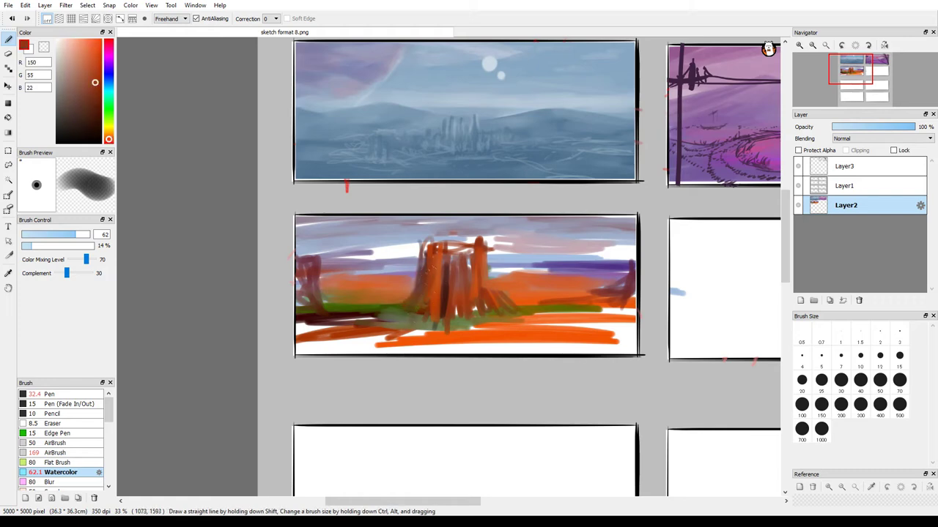
drag(445, 315, 439, 231)
alt+click(442, 242)
mouse_move(450, 271)
mouse_down()
mouse_move(462, 241)
mouse_move(465, 330)
mouse_move(493, 323)
mouse_up()
alt+click(491, 315)
drag(491, 278, 488, 248)
- Widen the butte's base with dark reddish-brown slopes spreading out to both sides
alt+click(529, 297)
mouse_move(505, 314)
mouse_down()
mouse_move(483, 293)
mouse_move(471, 337)
mouse_up()
mouse_move(527, 320)
mouse_down()
mouse_move(392, 324)
mouse_move(429, 338)
mouse_up()
alt+click(433, 323)
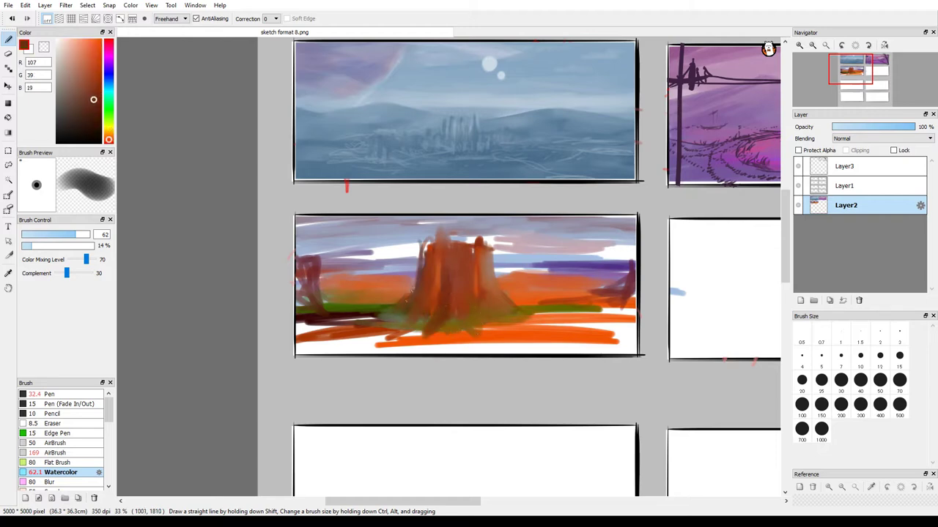
mouse_move(388, 279)
mouse_down()
mouse_move(438, 324)
mouse_move(554, 300)
mouse_up()
- Extend the butte's right spire upward and add orange accents with a size 28 Watercolor brush
alt+click(518, 233)
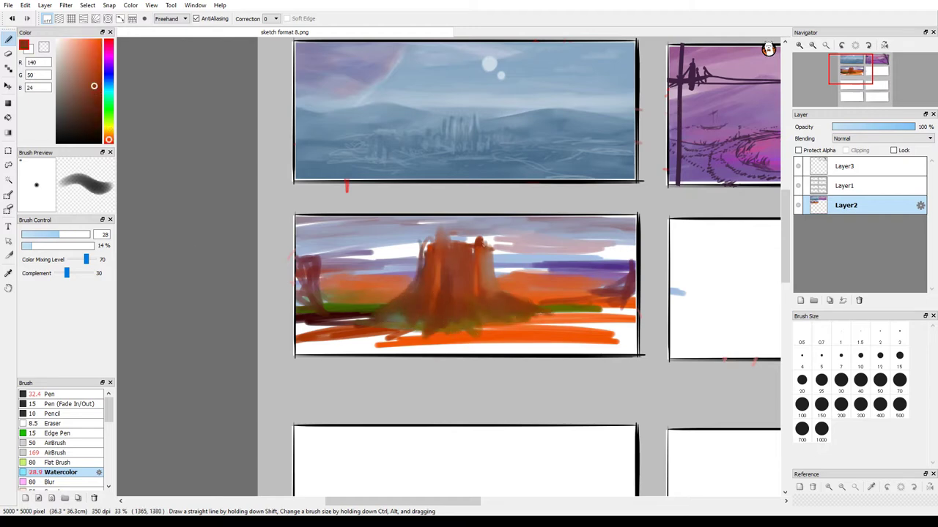
drag(493, 285, 491, 251)
alt+click(506, 282)
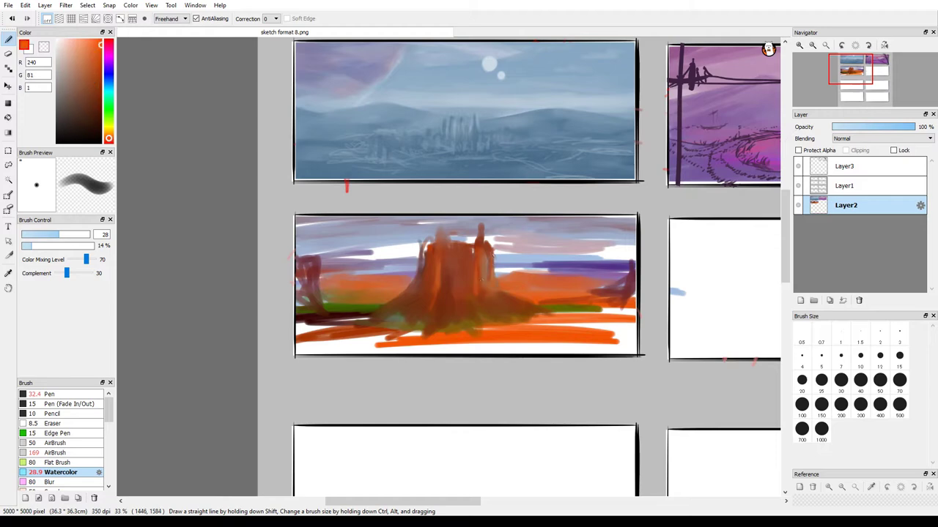
alt+click(473, 284)
alt+click(459, 310)
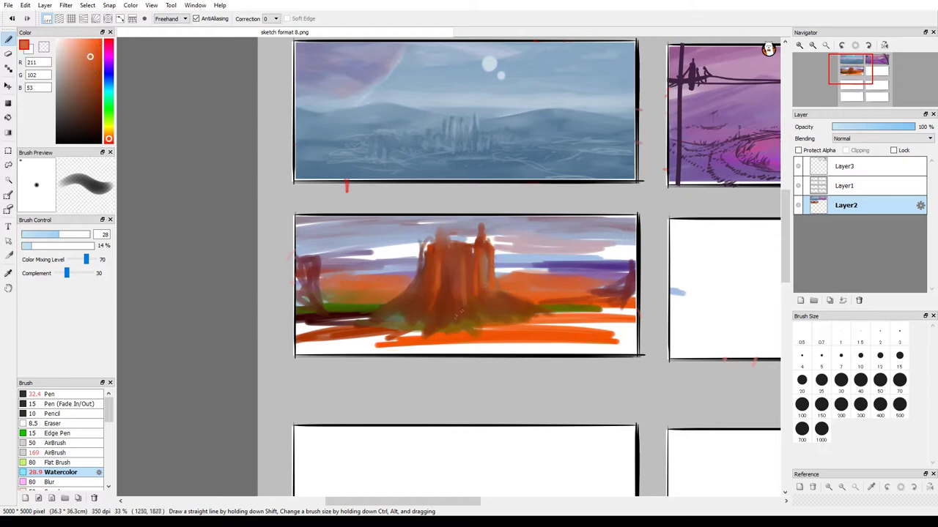
- Build up the butte's left tower into a taller, solid mass with sampled orange and brown tones
alt+click(456, 242)
mouse_move(460, 247)
mouse_down()
mouse_move(461, 229)
mouse_move(429, 248)
mouse_move(447, 223)
mouse_move(420, 258)
mouse_move(424, 287)
mouse_up()
alt+click(448, 235)
alt+click(421, 260)
alt+click(427, 273)
alt+click(566, 260)
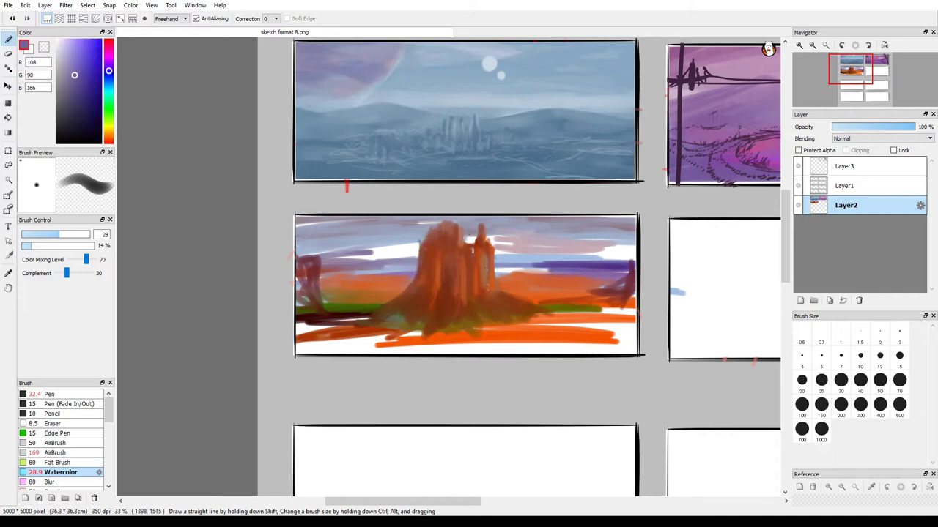
alt+click(485, 278)
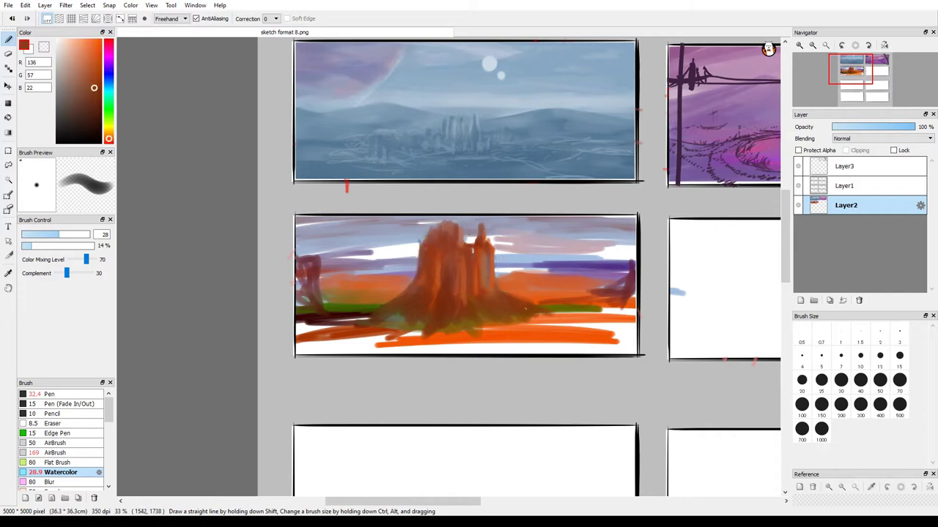
- Cover the white gaps in the sky on both sides of the butte with sampled lavender and purple tones
alt+click(300, 227)
drag(286, 225, 299, 225)
drag(422, 248, 337, 258)
alt+click(565, 260)
mouse_move(549, 260)
mouse_down()
mouse_move(635, 243)
mouse_move(494, 276)
mouse_up()
alt+click(619, 244)
alt+click(513, 272)
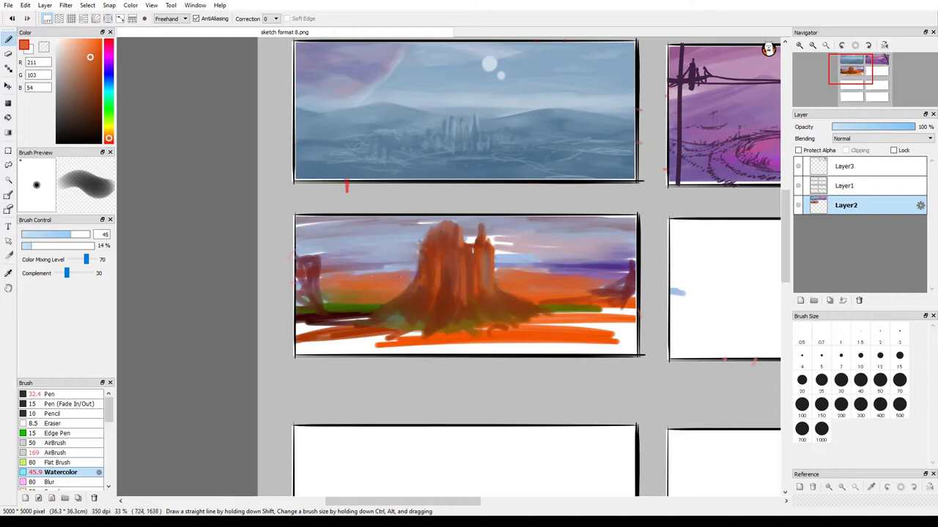
- Blend purple haze above the left horizon and cover the white patches beside the right spire with a size 45 brush
alt+click(391, 260)
drag(415, 267, 310, 248)
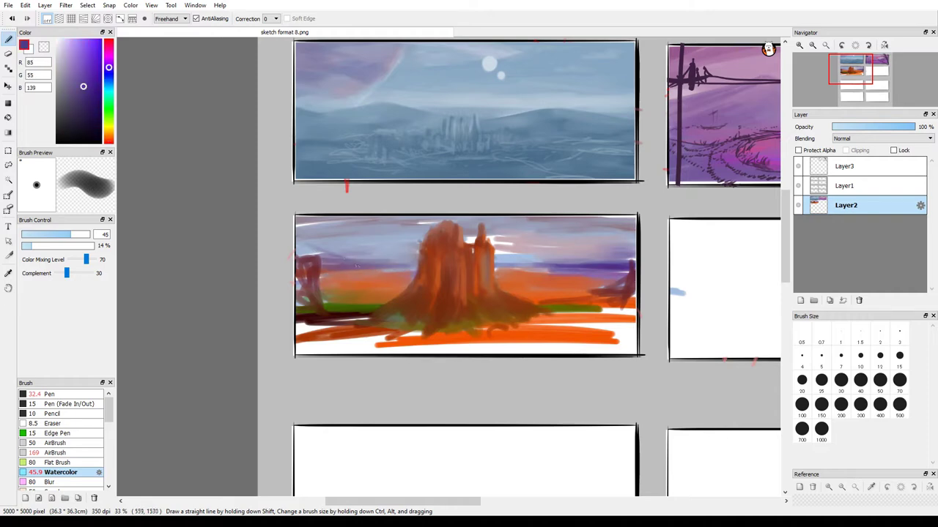
alt+click(359, 251)
alt+click(471, 242)
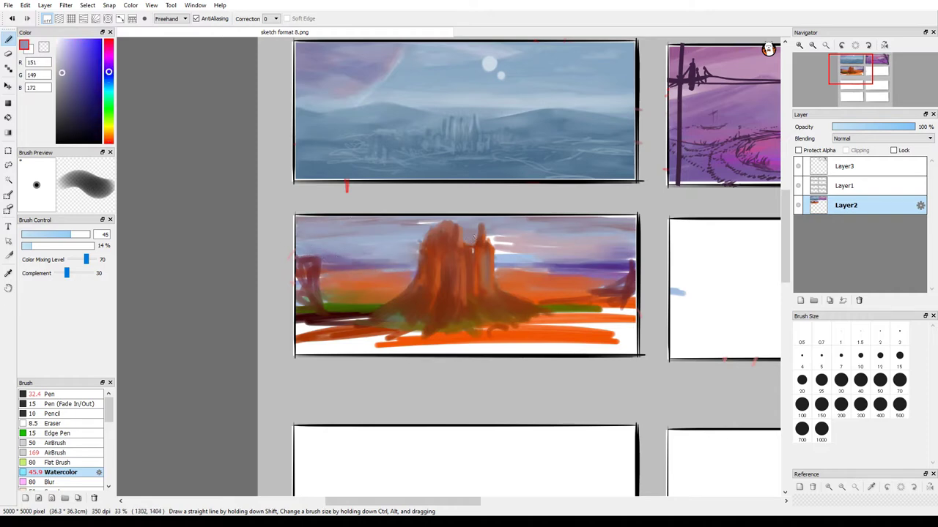
mouse_move(491, 241)
mouse_down()
mouse_move(513, 249)
mouse_move(504, 261)
mouse_move(543, 252)
mouse_up()
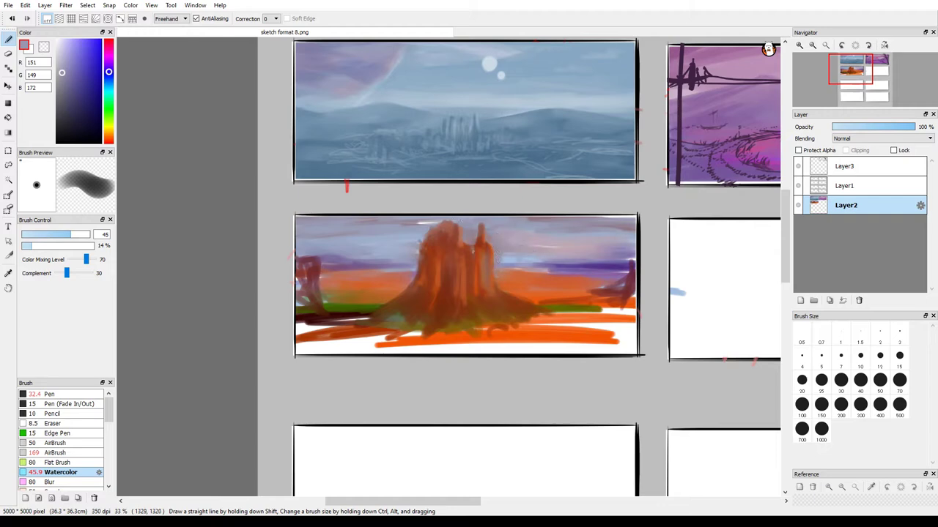
- Soften the sky to the left of the butte with blended mauve and lavender cloud strokes
alt+click(400, 233)
drag(396, 230, 323, 246)
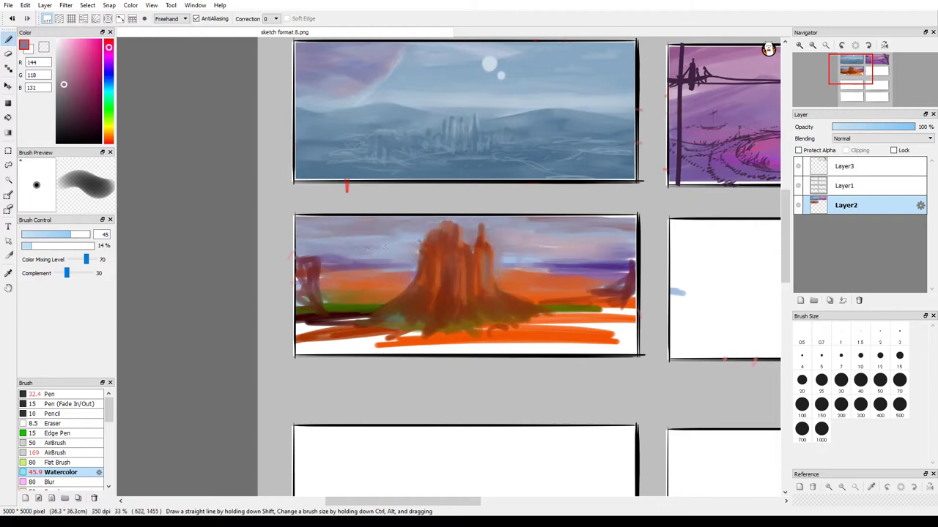
drag(414, 254, 366, 246)
alt+click(399, 242)
drag(423, 233, 370, 244)
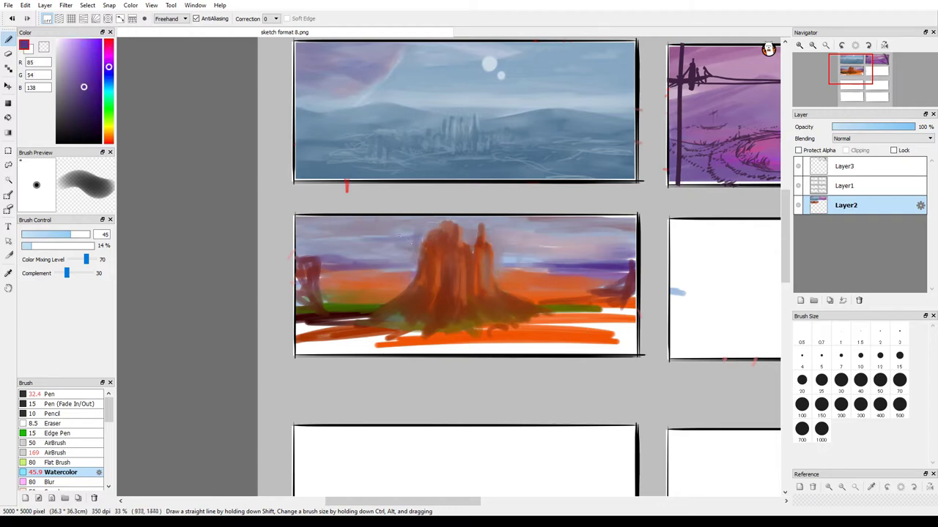
- Refine the left tower's upper edge with small pinnacles and orange accents using a size 14.2 Watercolor brush
alt+click(429, 224)
drag(446, 234, 425, 250)
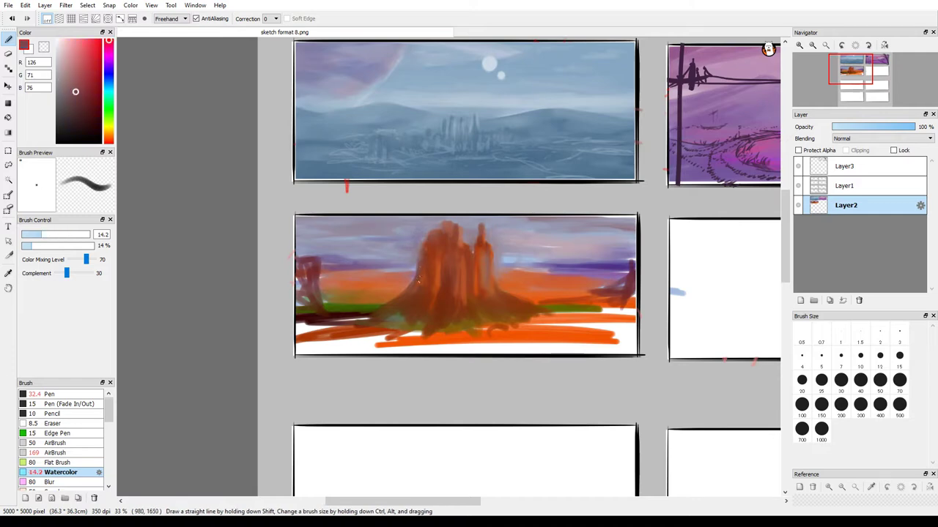
alt+click(422, 251)
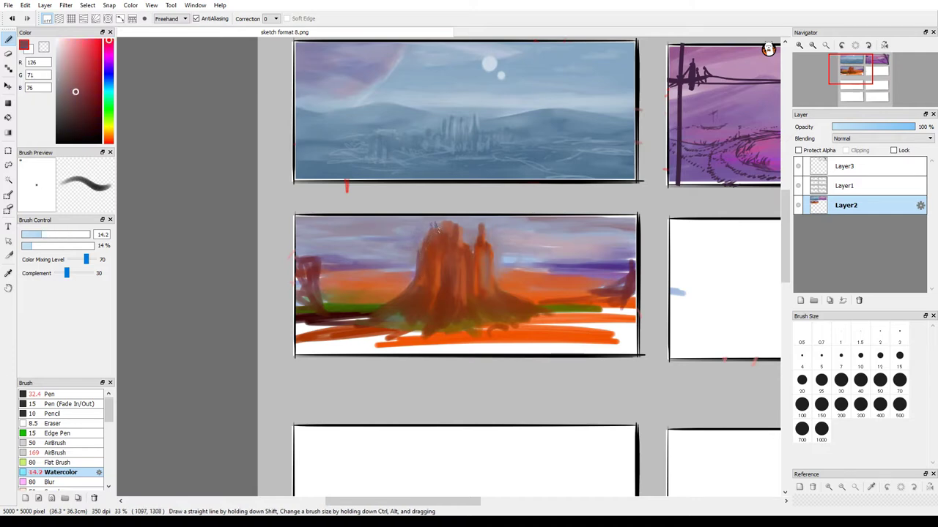
alt+click(430, 240)
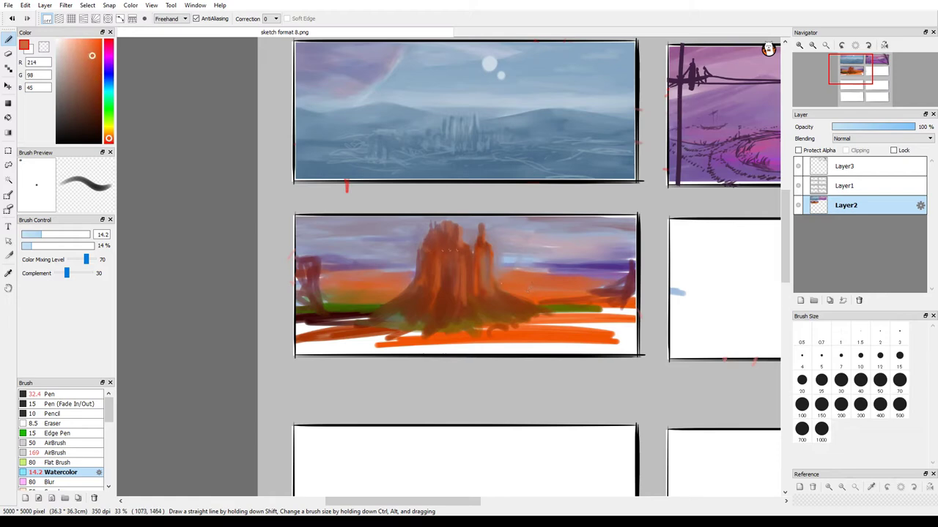
drag(430, 239, 432, 249)
- Refine the outlines of both towers by alternating sampled sky and rock colours with a size 25 Watercolor brush
alt+click(415, 242)
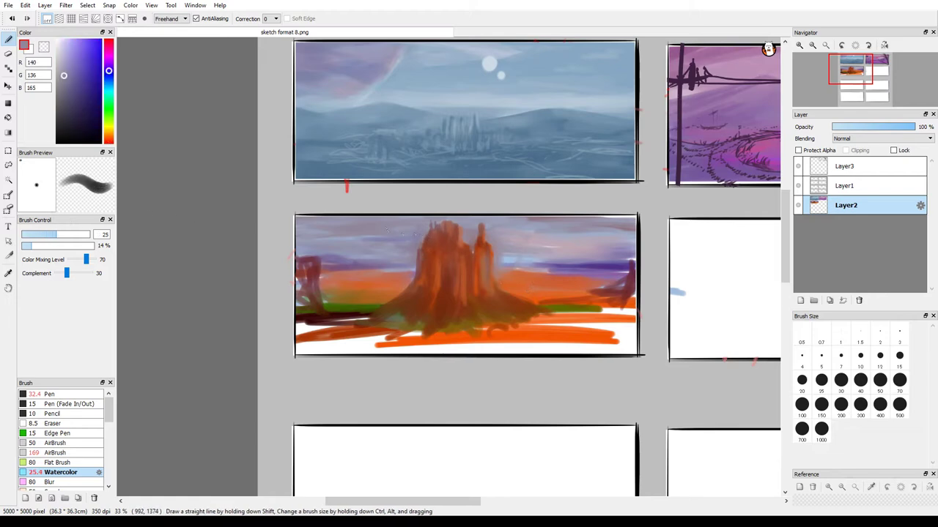
alt+click(484, 82)
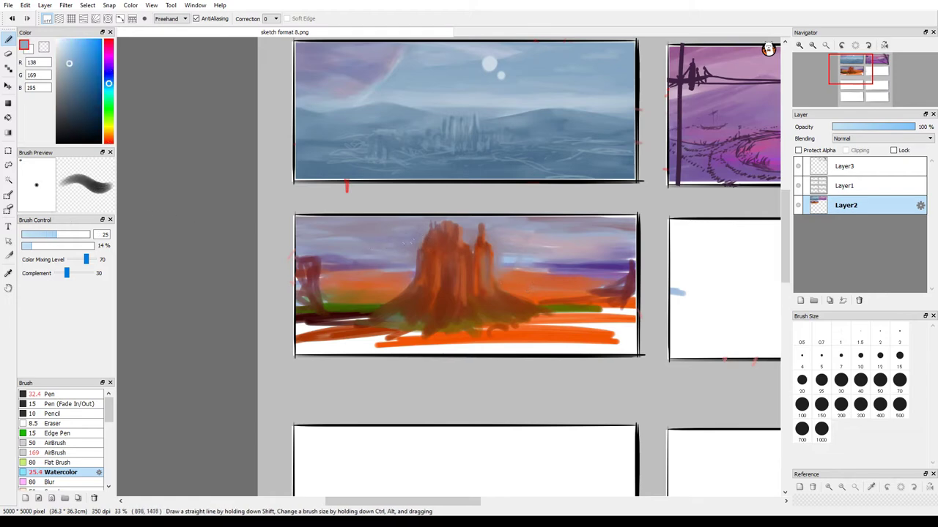
alt+click(433, 240)
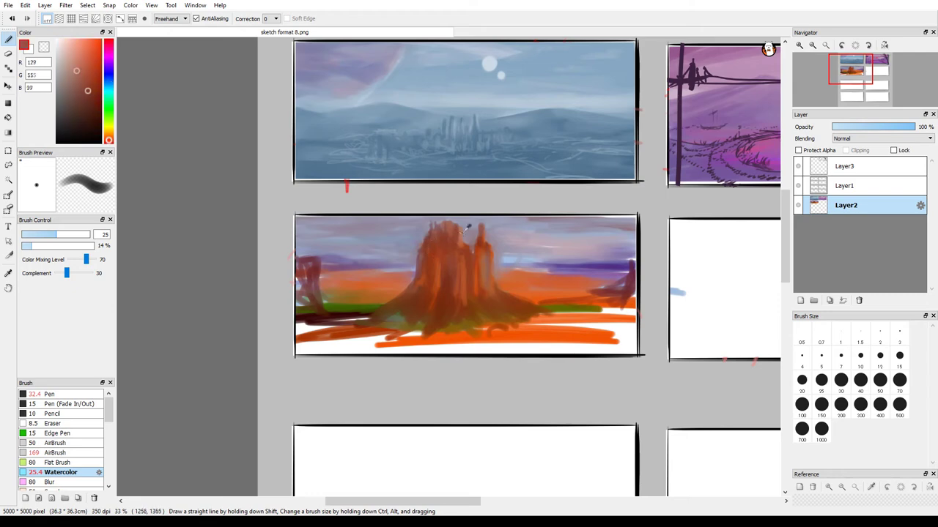
alt+click(468, 250)
alt+click(492, 256)
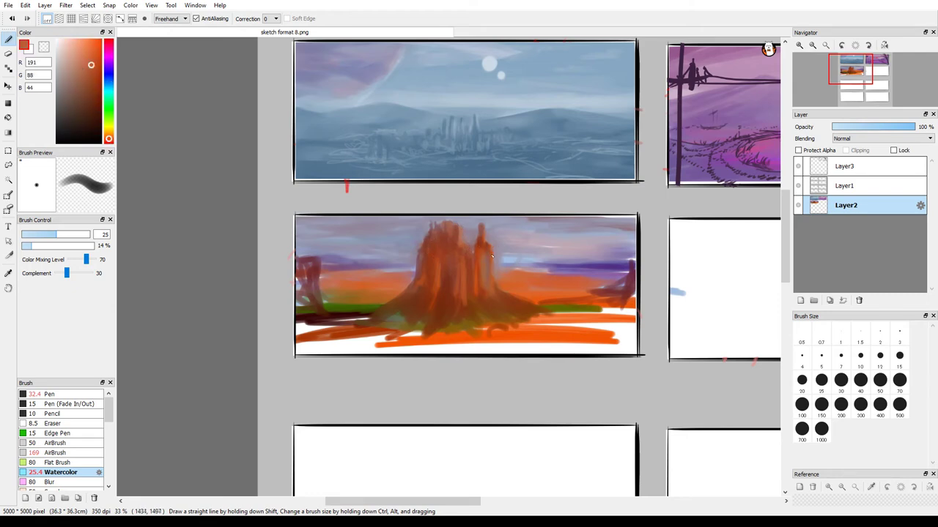
alt+click(474, 227)
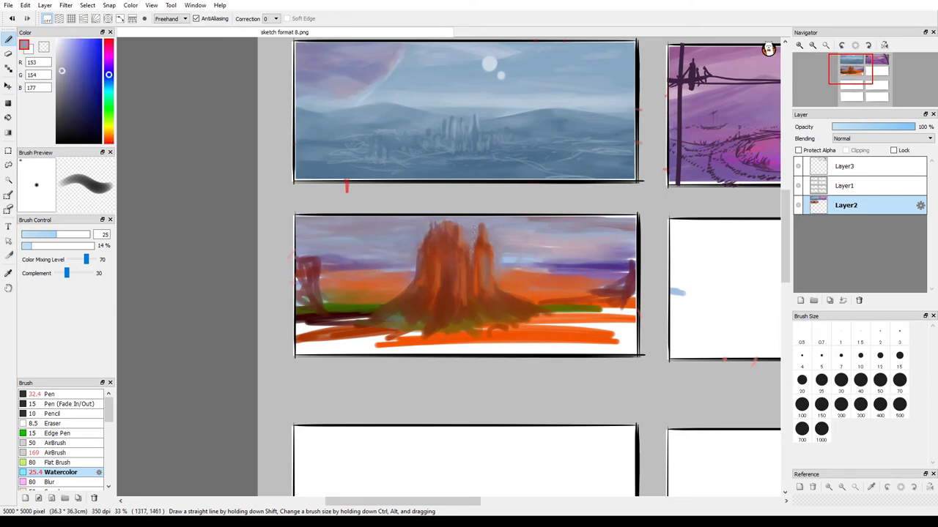
- Texture the butte's tower faces and left slope with sampled browns and oranges, using a size 11.4 Watercolor brush
alt+click(471, 270)
alt+click(407, 290)
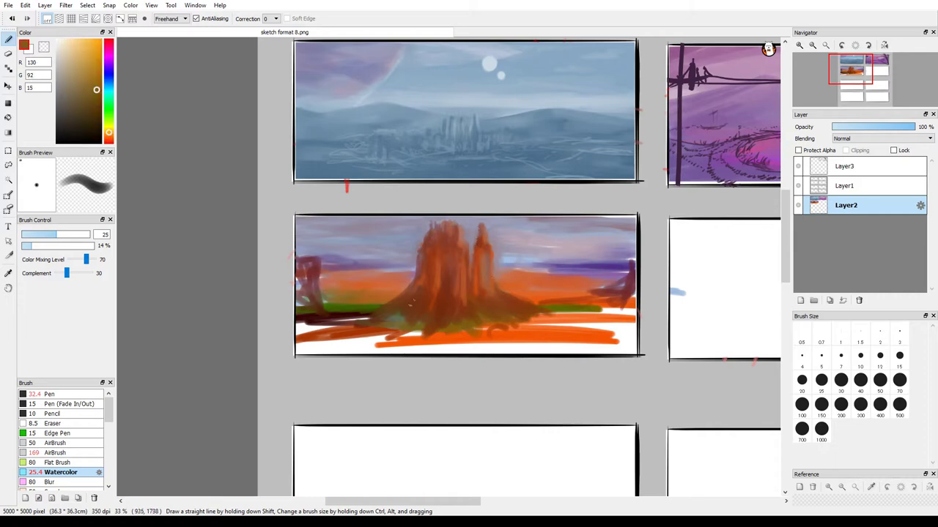
drag(406, 289, 377, 258)
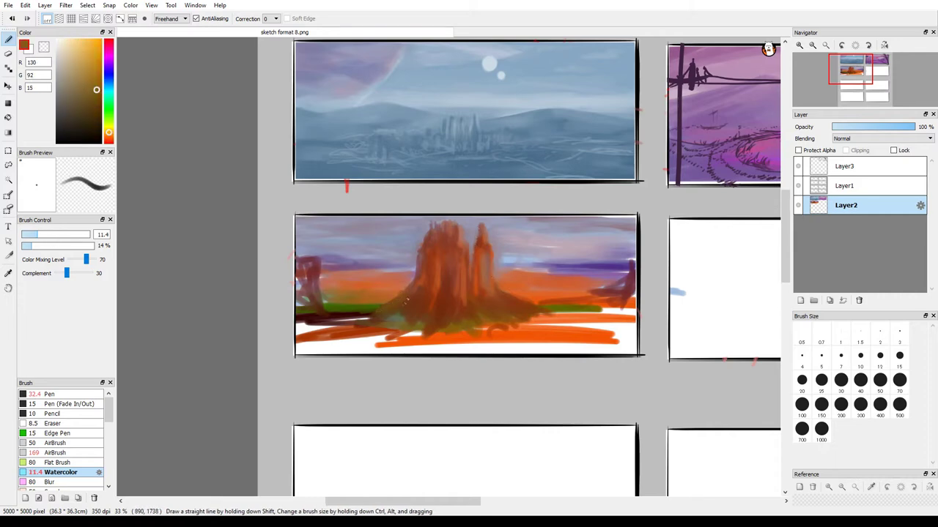
alt+click(450, 256)
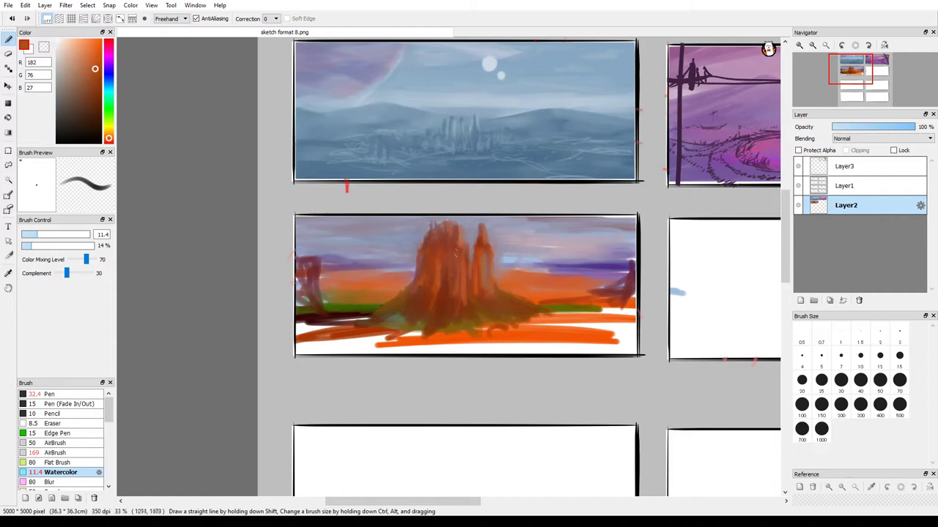
alt+click(525, 275)
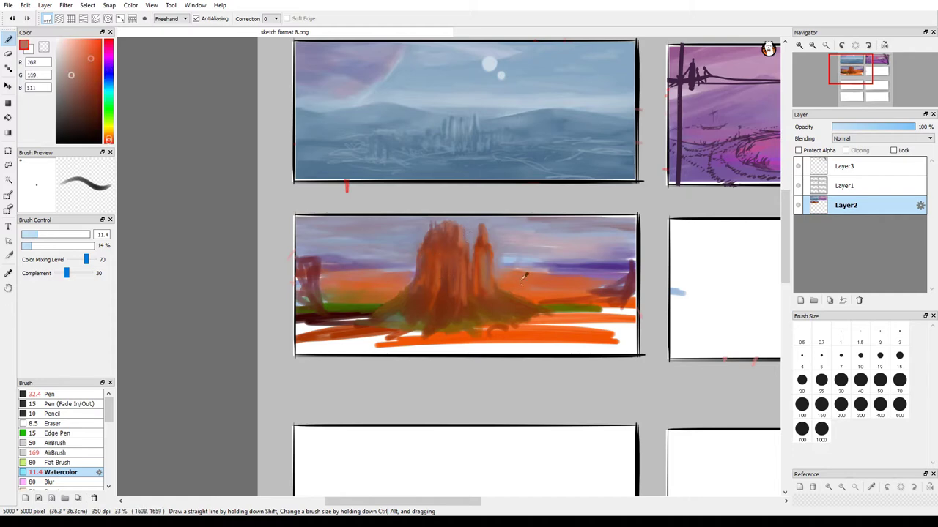
- Sharpen the jagged tops of both towers by alternating sampled sky and rock colours
alt+click(463, 231)
alt+click(454, 216)
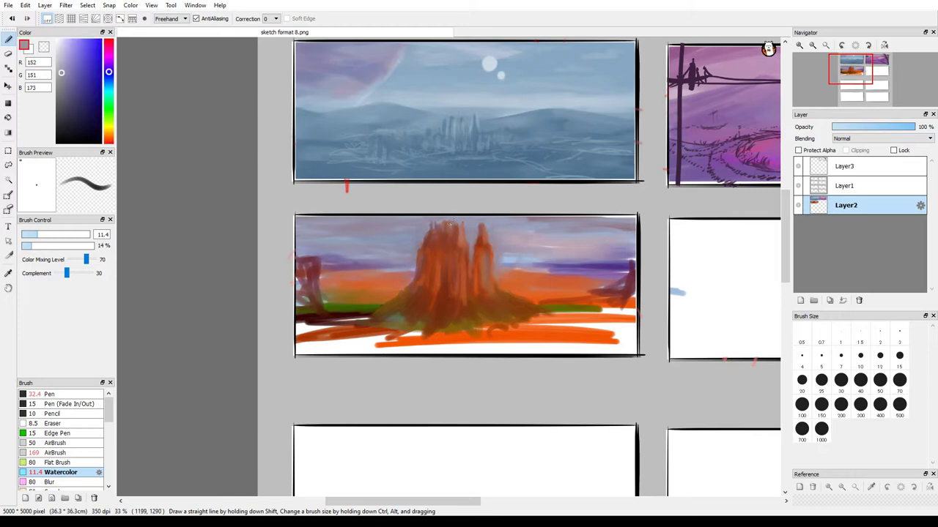
alt+click(451, 245)
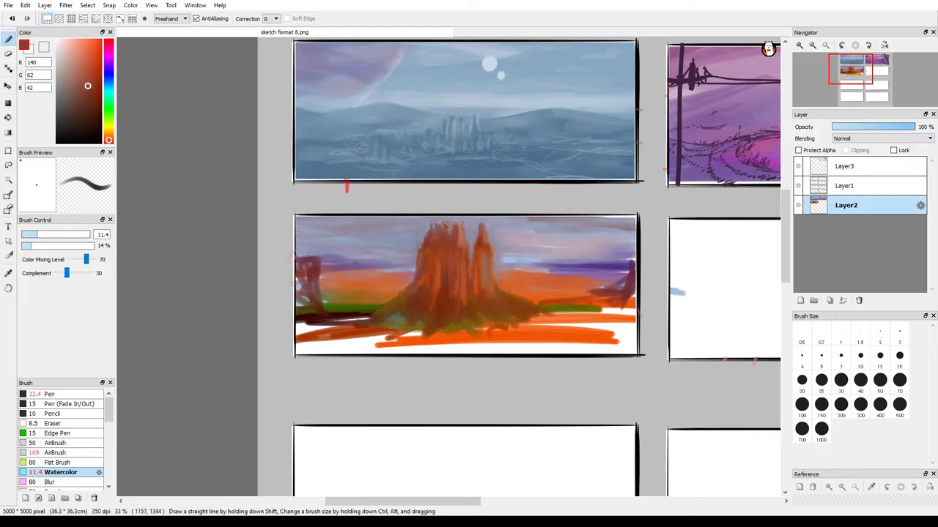
alt+click(491, 229)
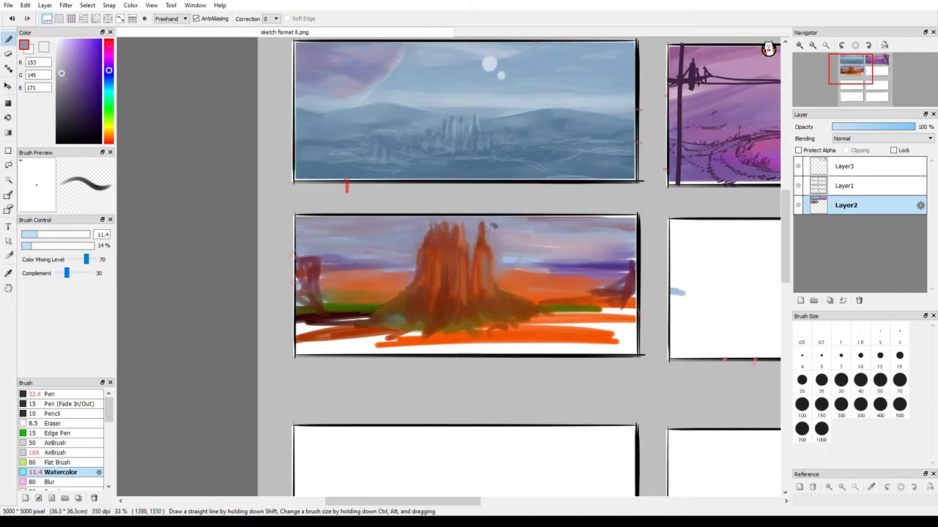
- Paint dark red-brown vertical crevices down the towers and along the left tower's outer edge
alt+click(482, 227)
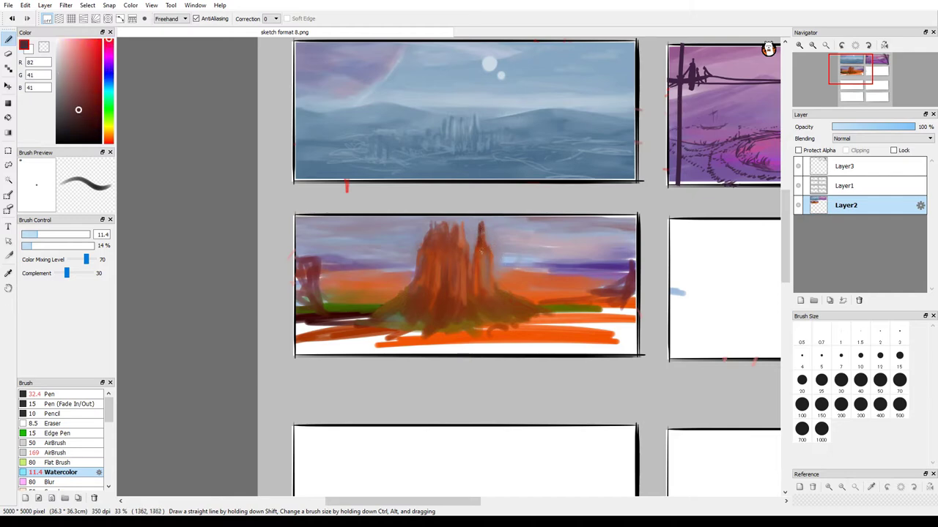
drag(456, 235, 451, 255)
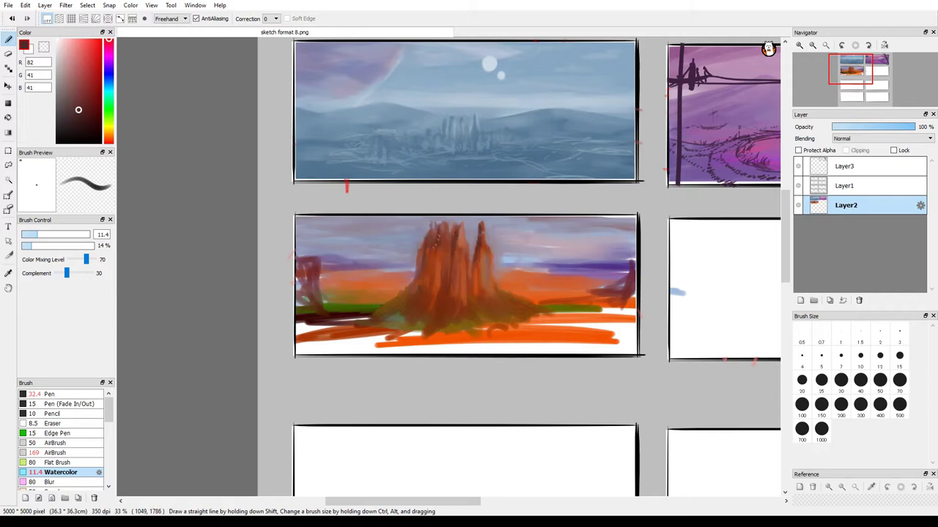
drag(418, 283, 415, 263)
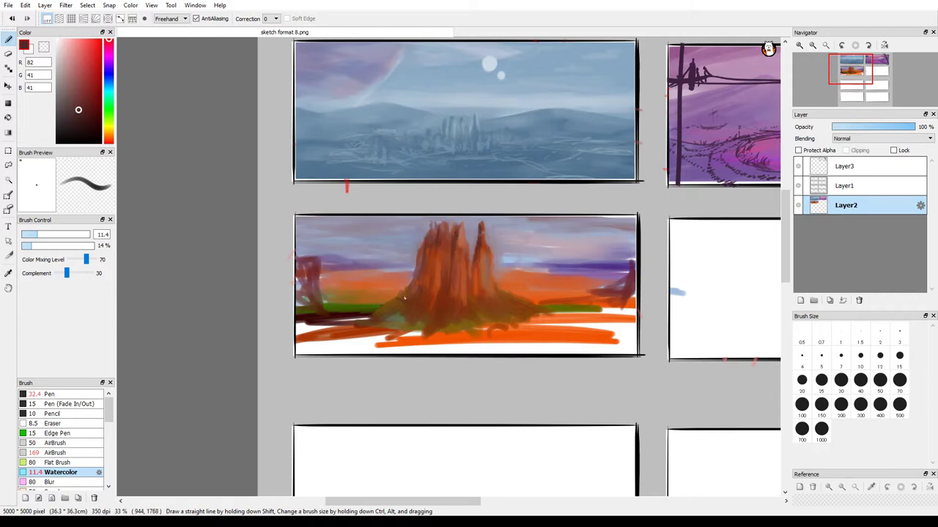
- Draw thin dark brown curved strata lines across the sloping base of the butte
alt+click(395, 305)
alt+click(414, 291)
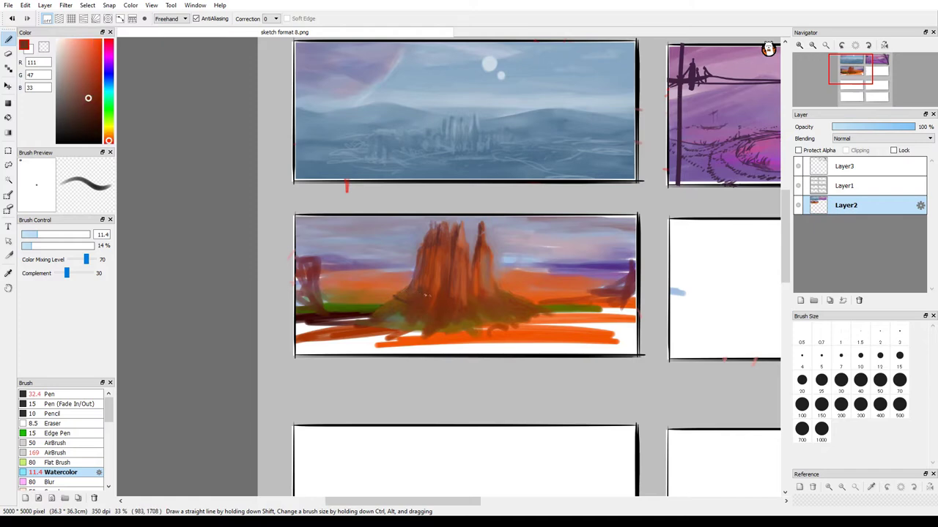
alt+click(491, 297)
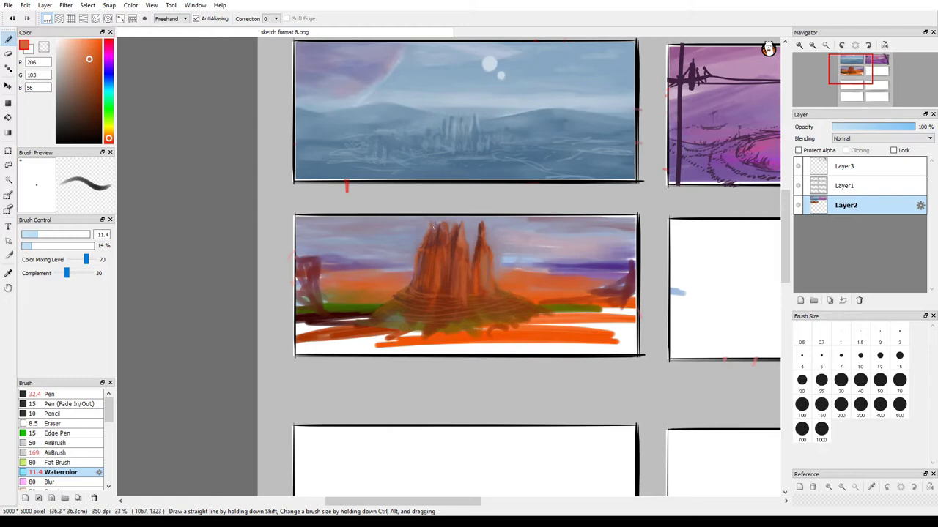
- Blend sampled orange, mauve and purple strokes into the distant horizon on both sides of the butte
alt+click(532, 287)
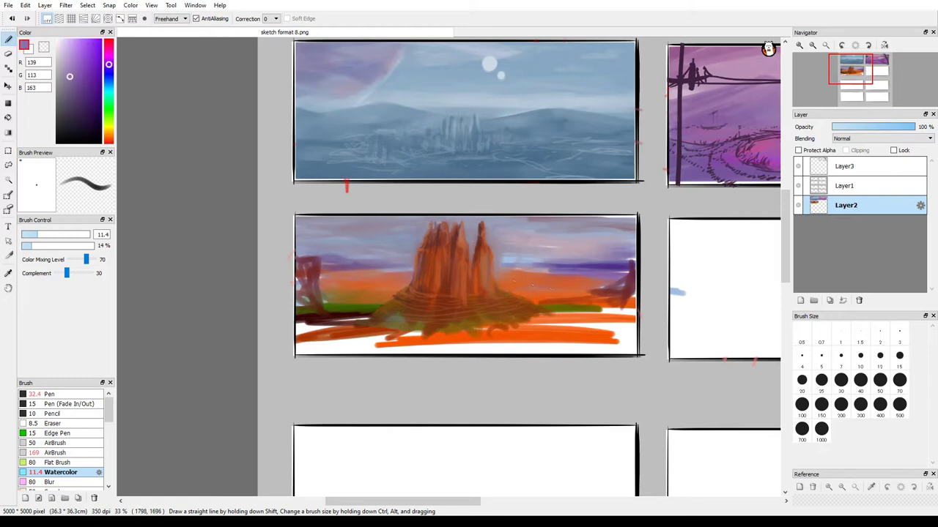
alt+click(517, 273)
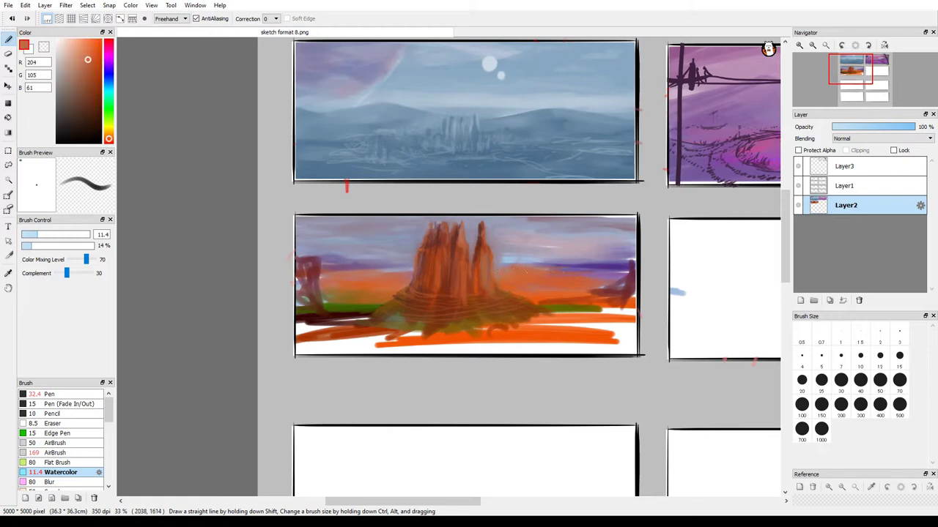
alt+click(529, 261)
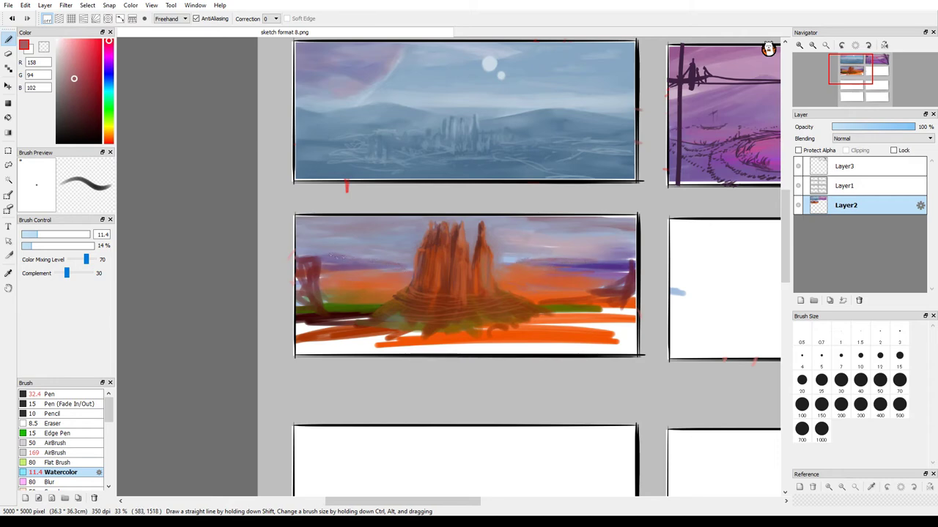
alt+click(398, 253)
- Add olive and rust-brown folds to the butte's lower slopes and shade the right spire's face
alt+click(517, 326)
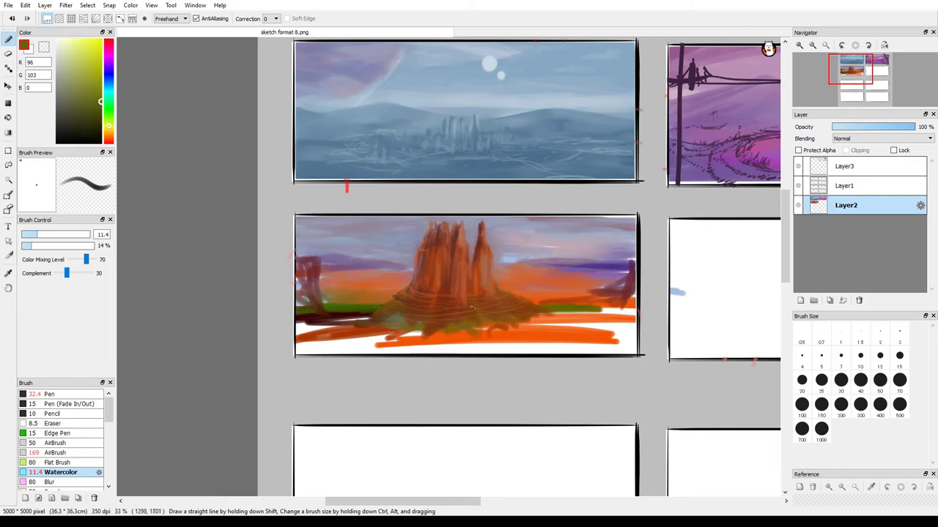
alt+click(448, 313)
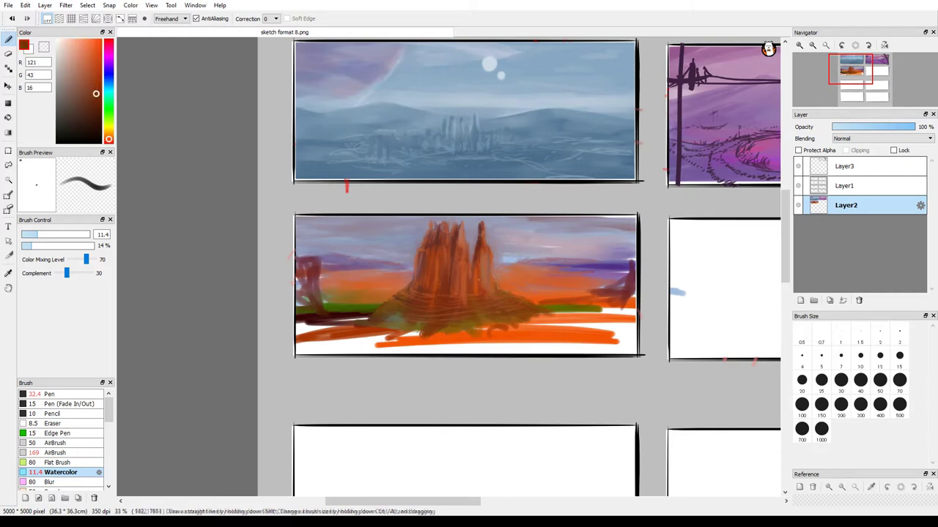
drag(488, 262, 484, 282)
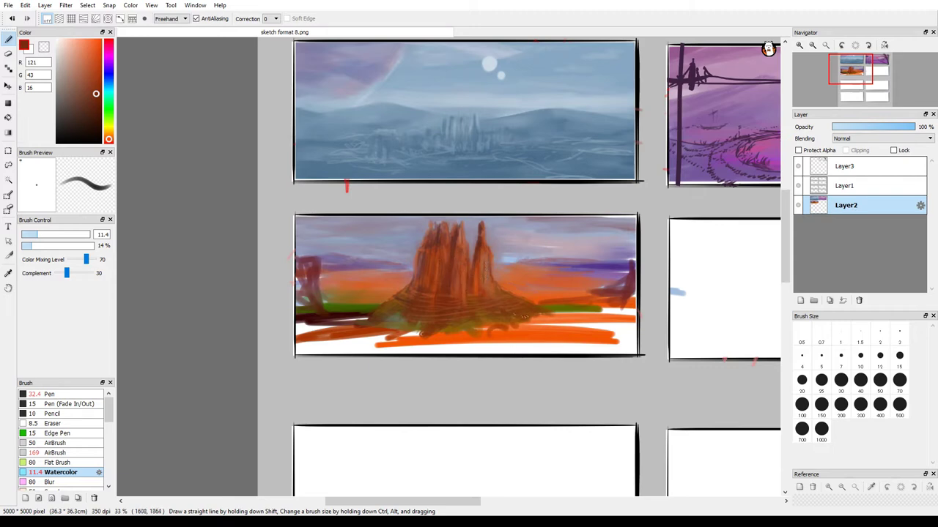
- Reshape the left tower into a flat-topped block with a lower right shoulder, alternating sampled rock and sky colours
alt+click(443, 224)
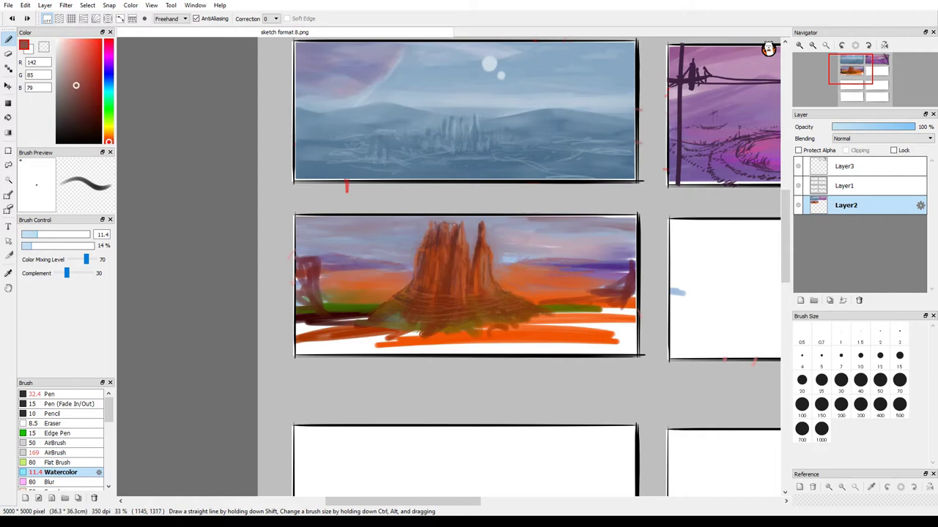
alt+click(436, 231)
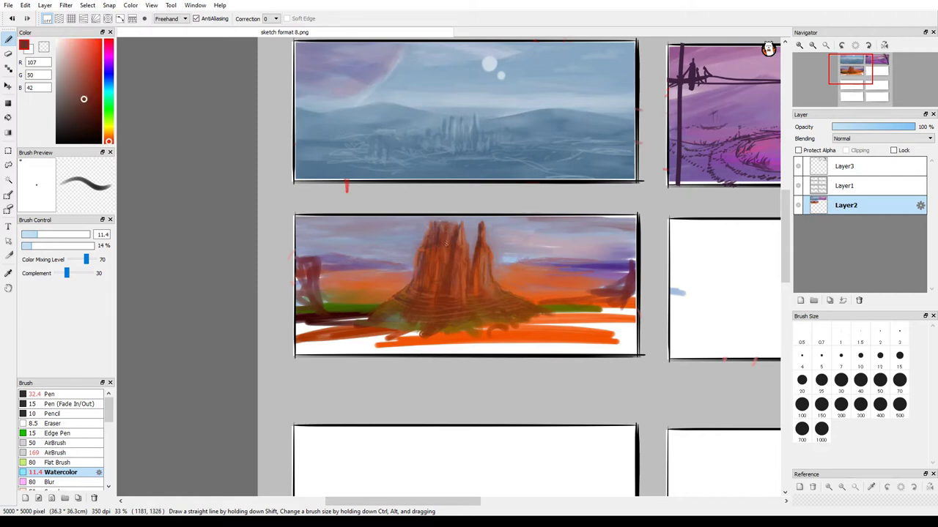
alt+click(460, 227)
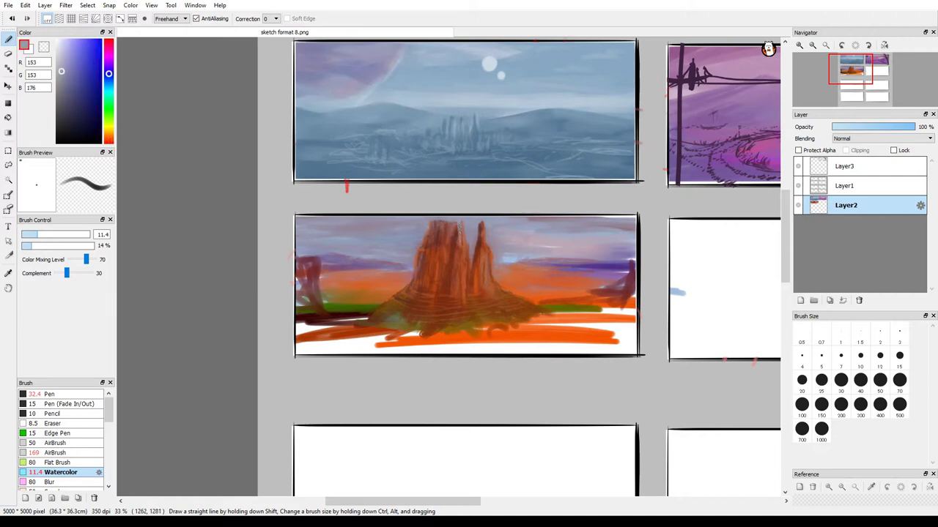
alt+click(470, 275)
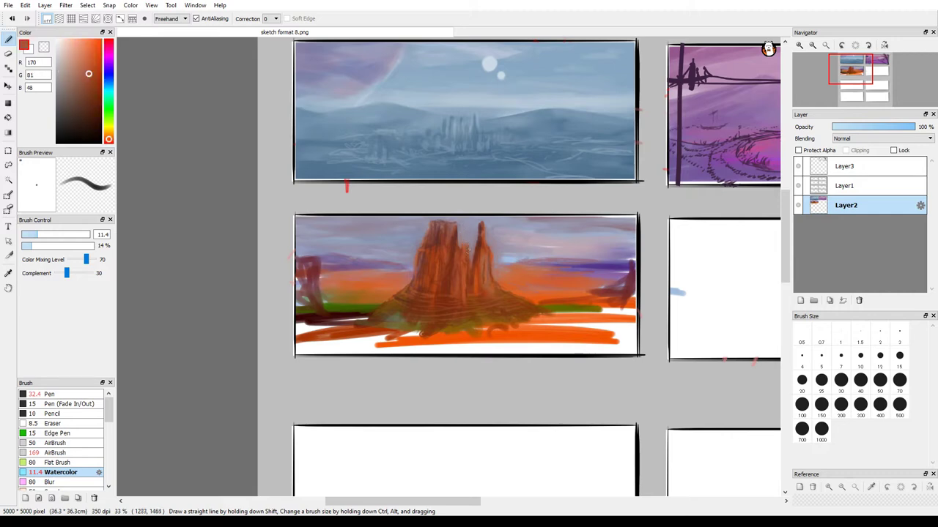
alt+click(460, 258)
alt+click(459, 225)
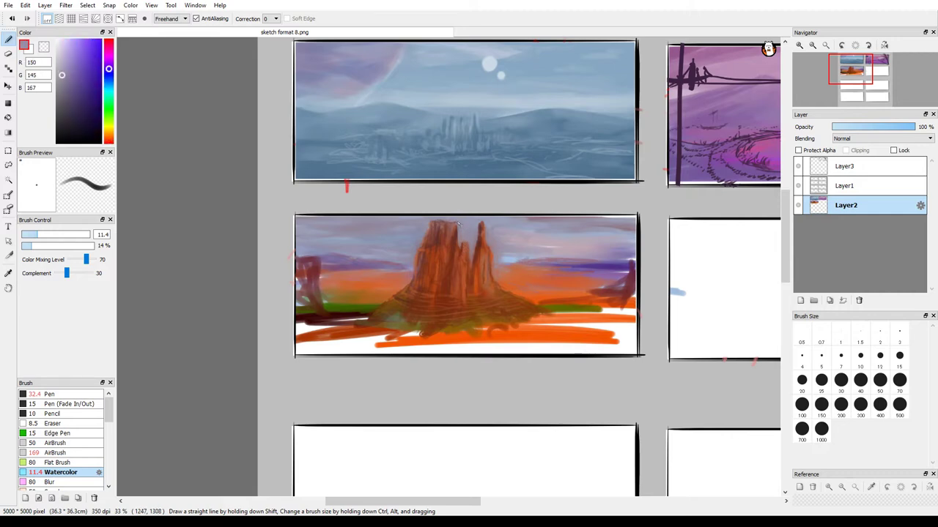
alt+click(459, 239)
alt+click(460, 230)
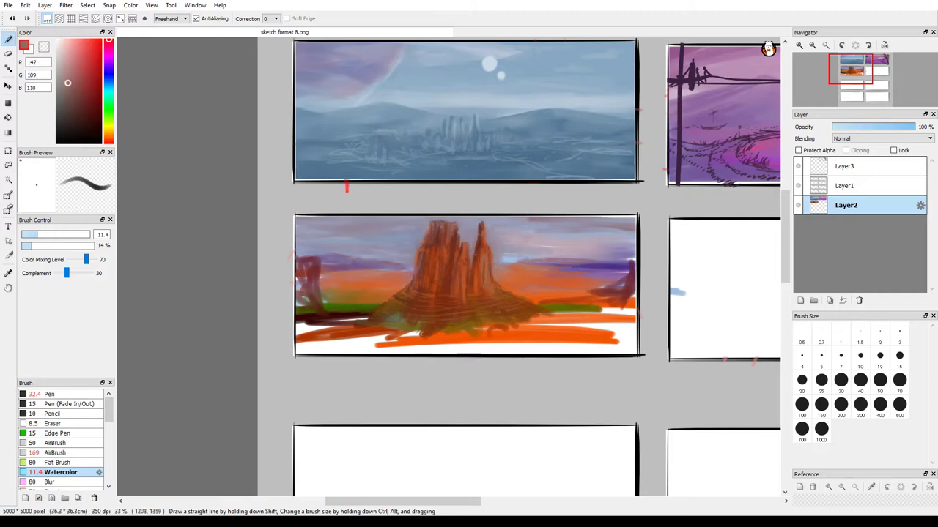
- Brush sampled olive green across the ground in front of and beside the butte with a size 23 Watercolor brush
alt+click(493, 283)
alt+click(359, 308)
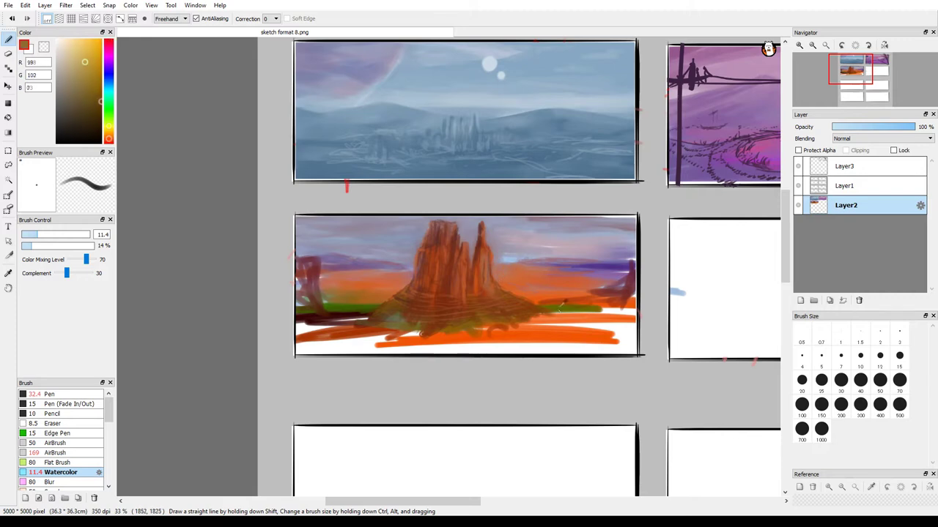
drag(359, 307, 362, 293)
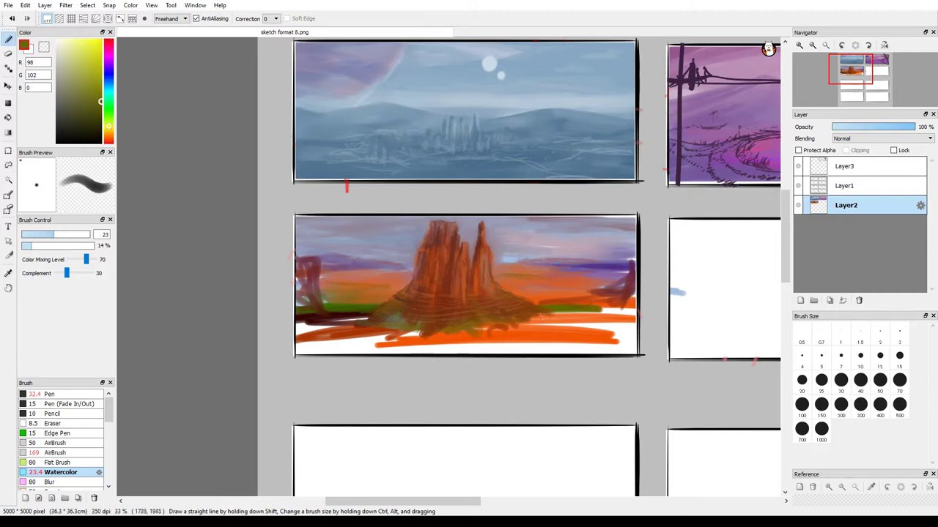
drag(609, 315, 470, 334)
drag(548, 331, 355, 336)
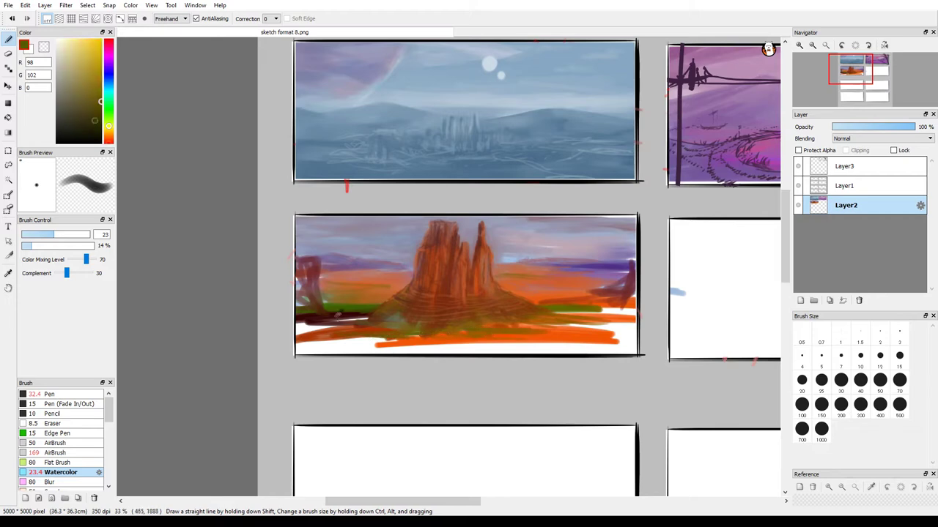
mouse_move(406, 318)
mouse_down()
mouse_move(341, 317)
mouse_move(361, 337)
mouse_up()
- Blend sampled warm and dark browns over the butte's lower left slope to shade it
alt+click(372, 315)
alt+click(372, 290)
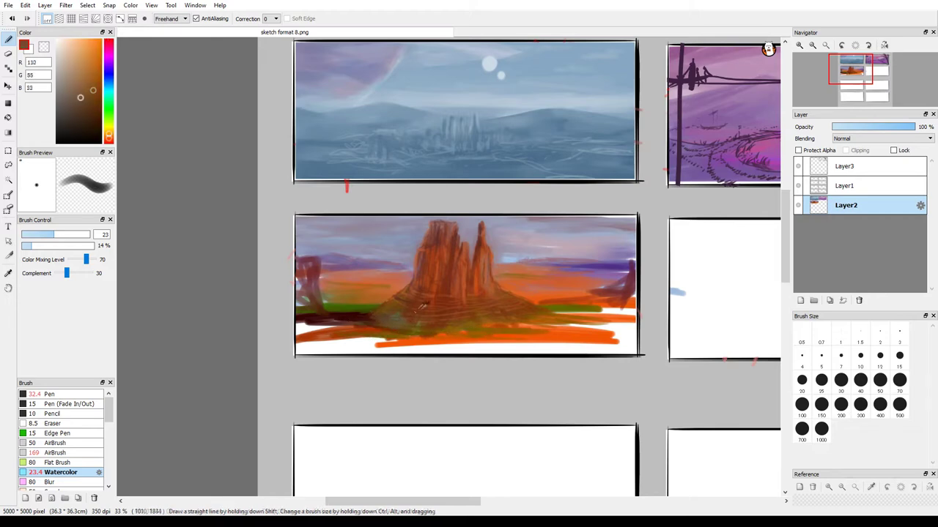
alt+click(402, 324)
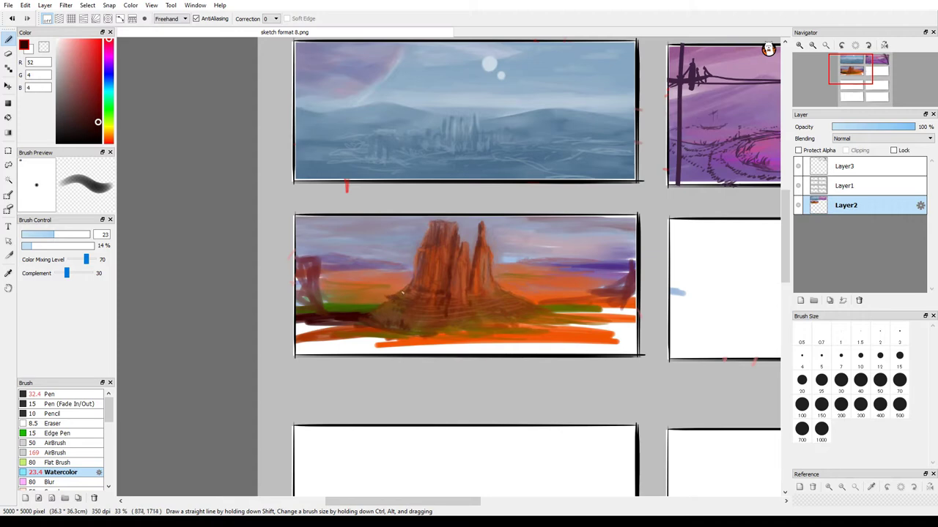
alt+click(390, 297)
alt+click(390, 297)
alt+click(381, 302)
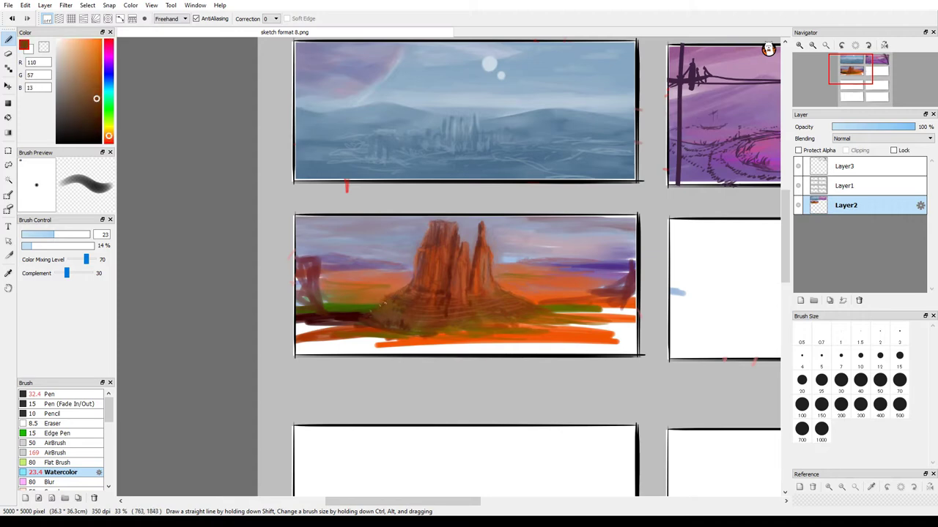
- Refine the left foot of the butte's slope with fine strokes using a size 11.8 Watercolor brush
alt+click(363, 312)
click(38, 234)
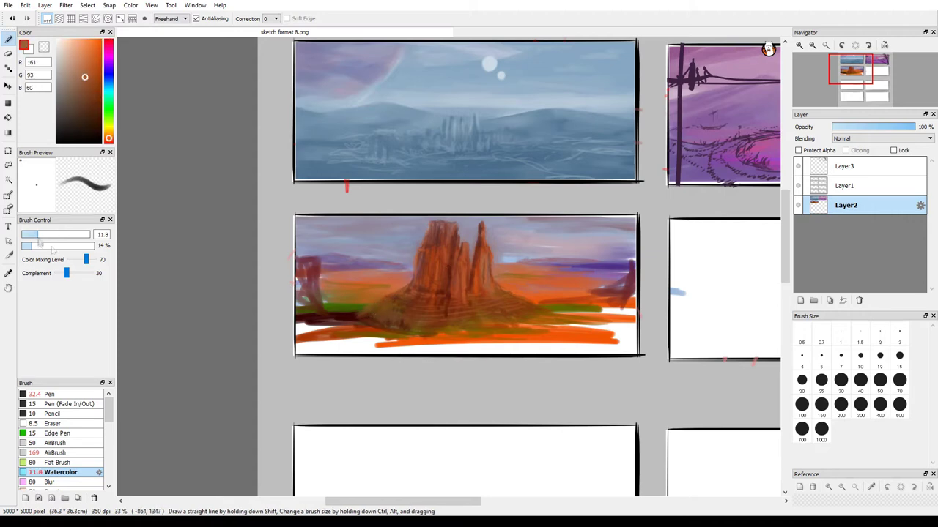
alt+click(379, 300)
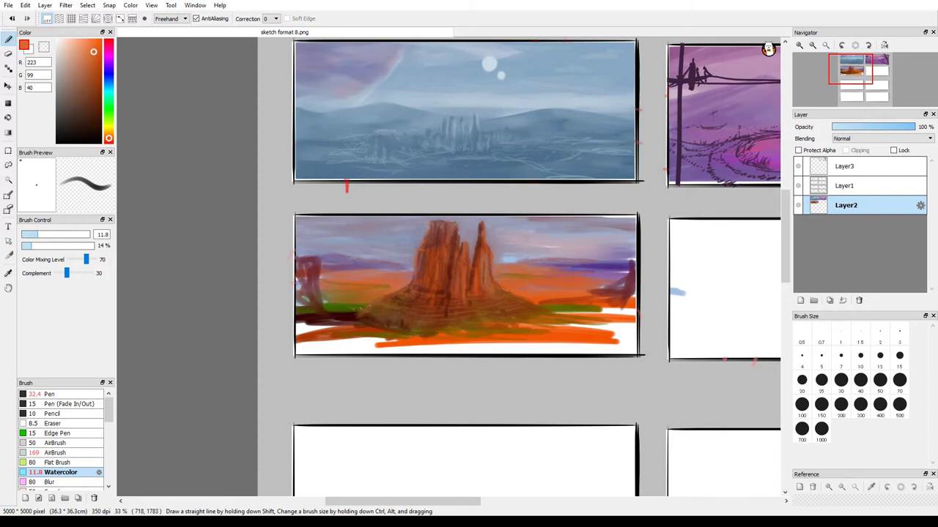
- Solidify the small left-edge butte and paint reddish-brown ground below it with a size 23 Watercolor brush
drag(38, 234, 52, 234)
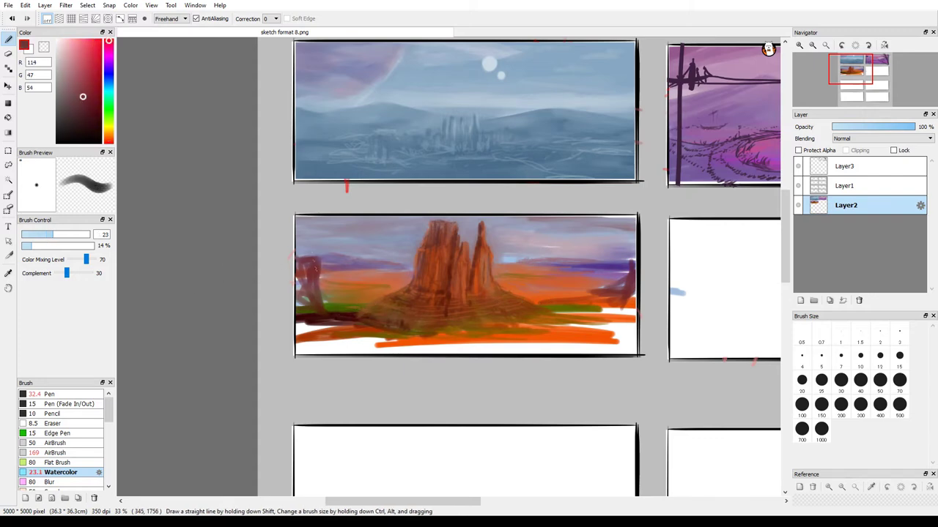
mouse_move(305, 306)
mouse_down()
mouse_move(307, 253)
mouse_move(296, 336)
mouse_move(393, 344)
mouse_up()
alt+click(301, 326)
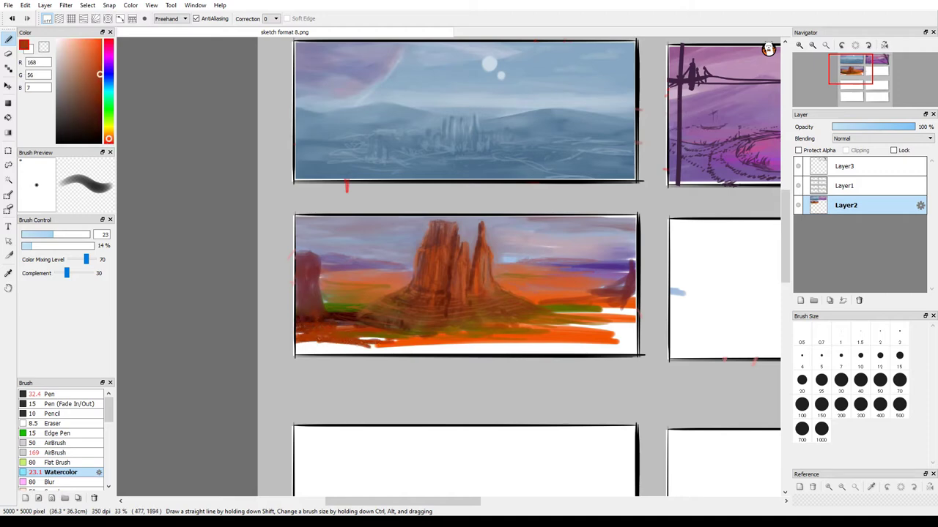
- Cover the white foreground with burnt-orange strokes, enlarging the Watercolor brush to size 43
drag(296, 349, 399, 353)
drag(52, 234, 70, 234)
drag(297, 342, 567, 350)
mouse_move(491, 345)
mouse_down()
mouse_move(630, 315)
mouse_move(557, 313)
mouse_move(623, 330)
mouse_move(564, 352)
mouse_up()
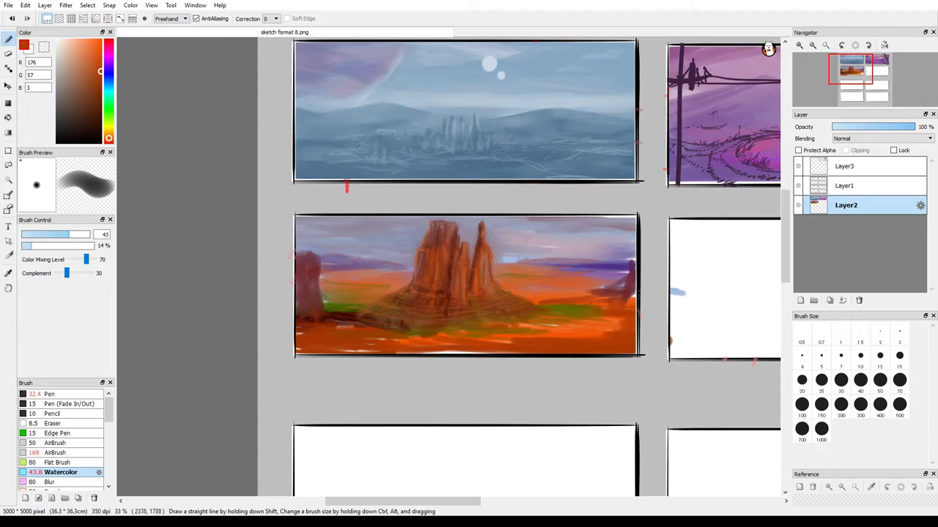
- Reshape the small right-edge butte with sampled purplish-brown and sky-grey strokes using the size 43 Watercolor brush
alt+click(629, 295)
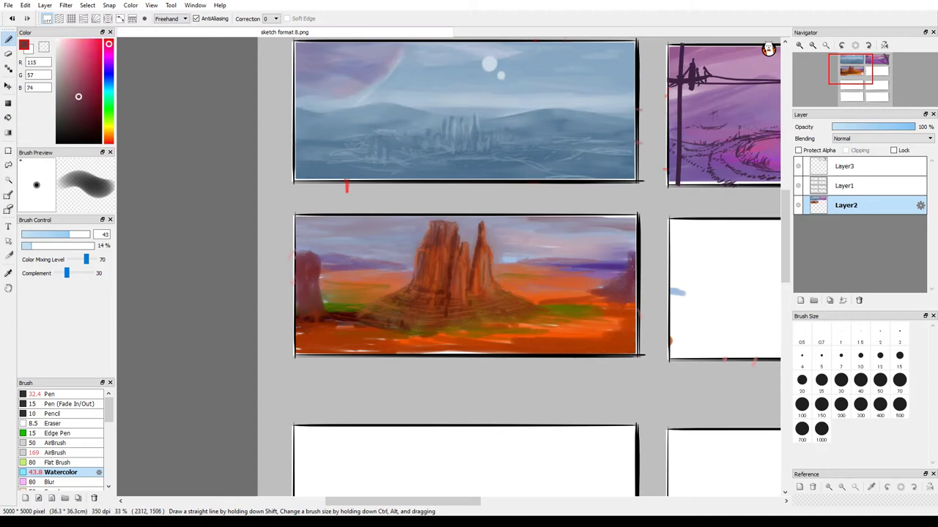
alt+click(602, 287)
drag(595, 293, 610, 283)
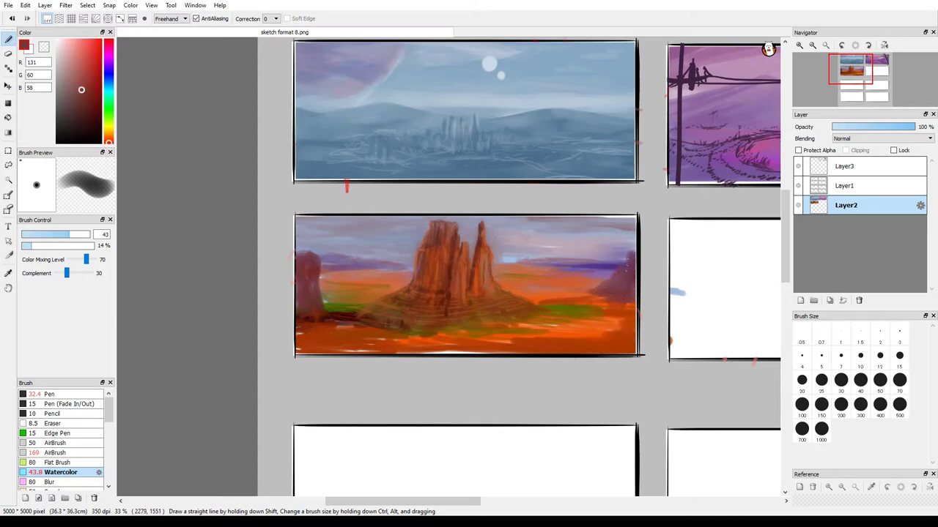
alt+click(617, 223)
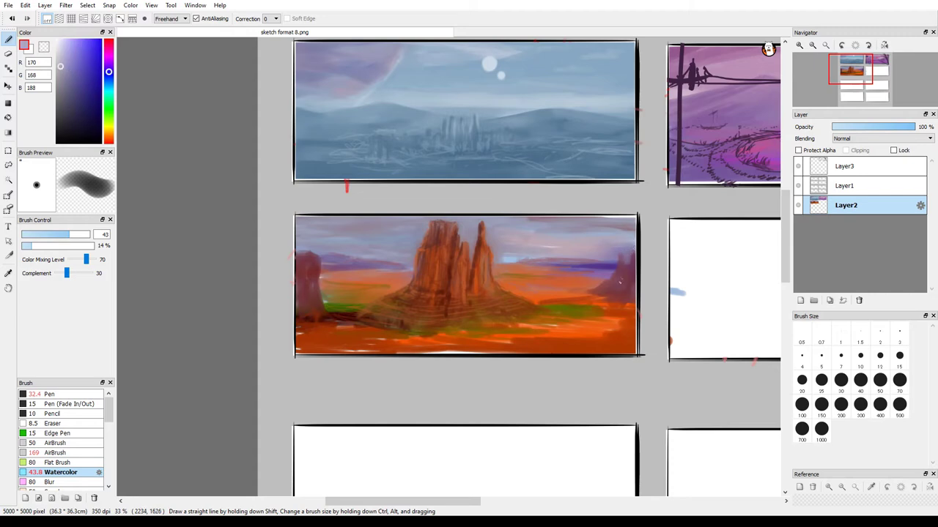
- Paint over the small left-edge butte with sampled sky, distant hill and ground colours
alt+click(311, 257)
drag(322, 311, 324, 297)
mouse_move(300, 253)
mouse_down()
mouse_move(334, 257)
mouse_move(312, 262)
mouse_move(310, 272)
mouse_move(340, 276)
mouse_move(294, 279)
mouse_move(306, 297)
mouse_move(350, 301)
mouse_move(343, 304)
mouse_move(363, 276)
mouse_up()
alt+click(308, 261)
alt+click(307, 271)
alt+click(329, 305)
- Cover the remaining white gaps in the foreground with sampled dark-brown and bright-orange Watercolor strokes
alt+click(335, 327)
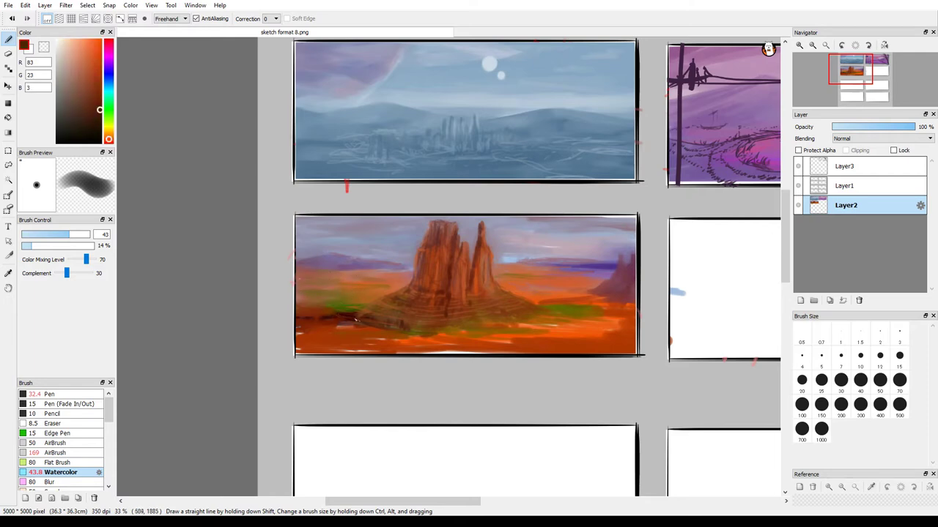
drag(319, 327, 356, 328)
drag(356, 328, 392, 331)
mouse_move(320, 328)
mouse_down()
mouse_move(299, 335)
mouse_move(492, 352)
mouse_move(584, 345)
mouse_up()
alt+click(506, 343)
drag(517, 345, 361, 350)
drag(554, 349, 624, 342)
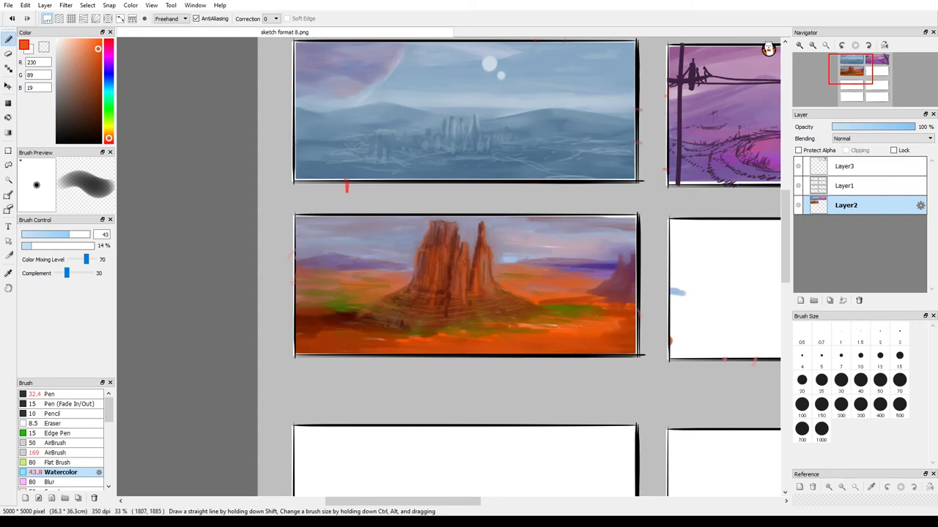
drag(531, 329, 576, 327)
- Blend sampled purples, oranges and dark brown into the distant plain and the left foreground
alt+click(601, 263)
alt+click(383, 266)
alt+click(371, 280)
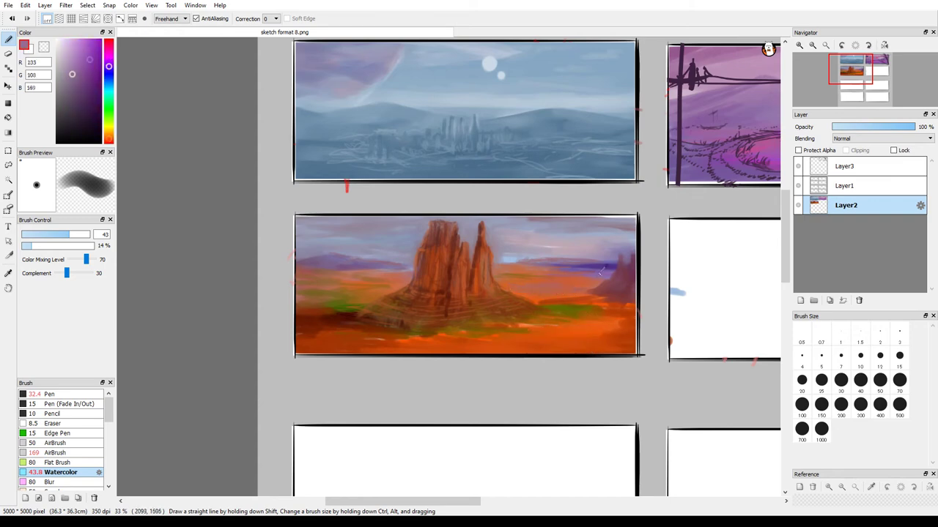
alt+click(366, 286)
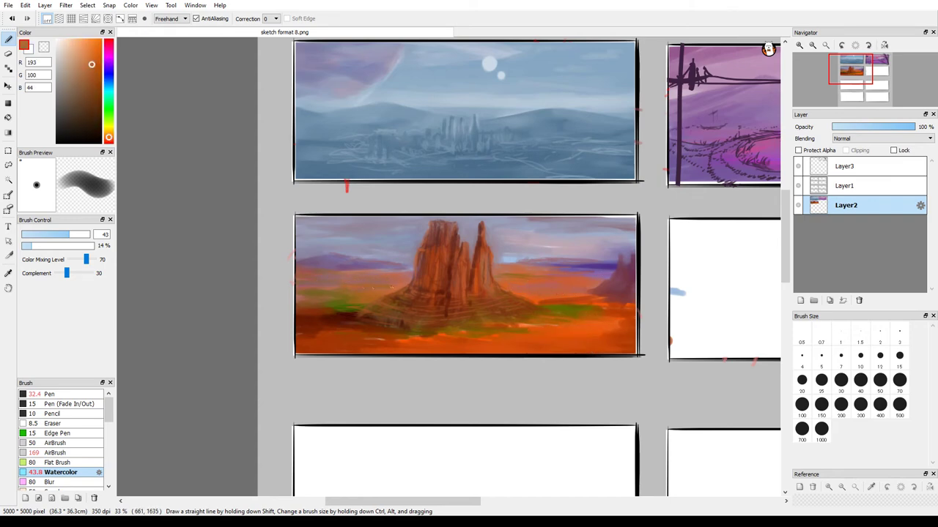
alt+click(295, 336)
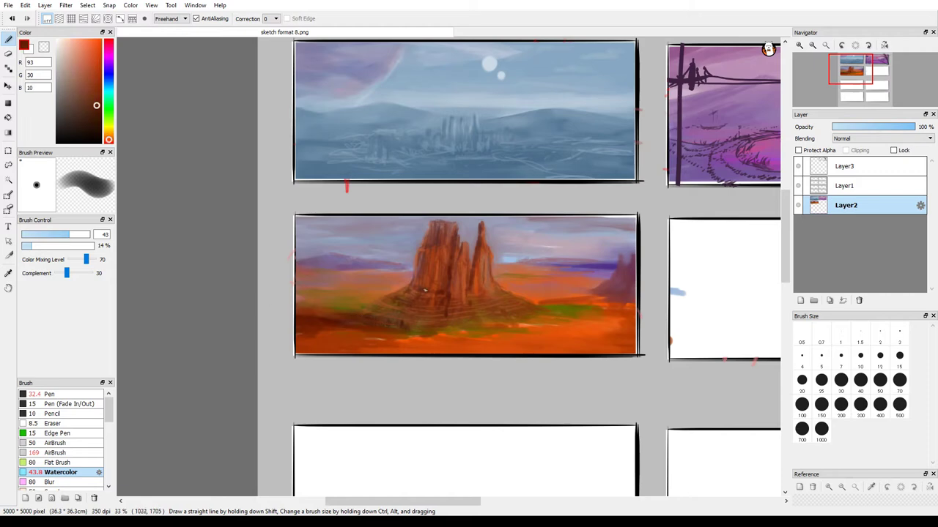
- Smooth the sky right of the butte with sampled pale-blue and grey-purple strokes
alt+click(505, 257)
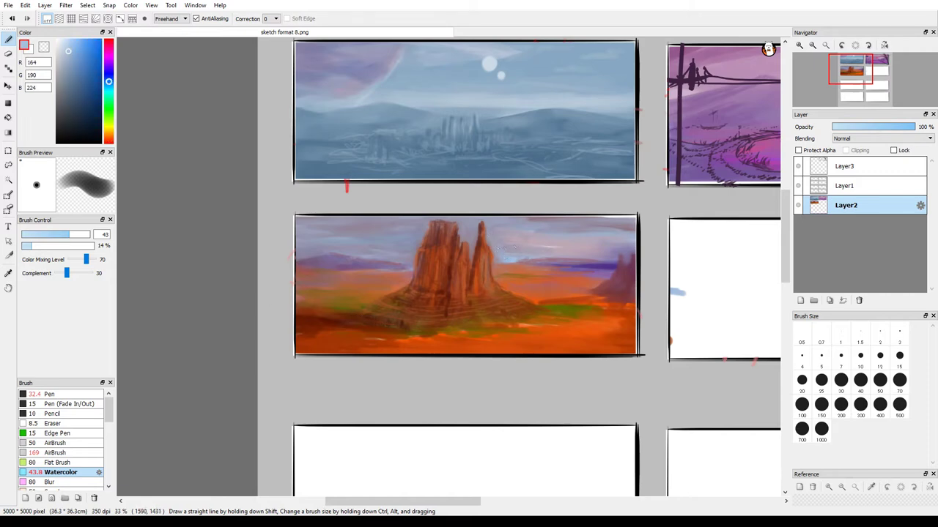
alt+click(626, 218)
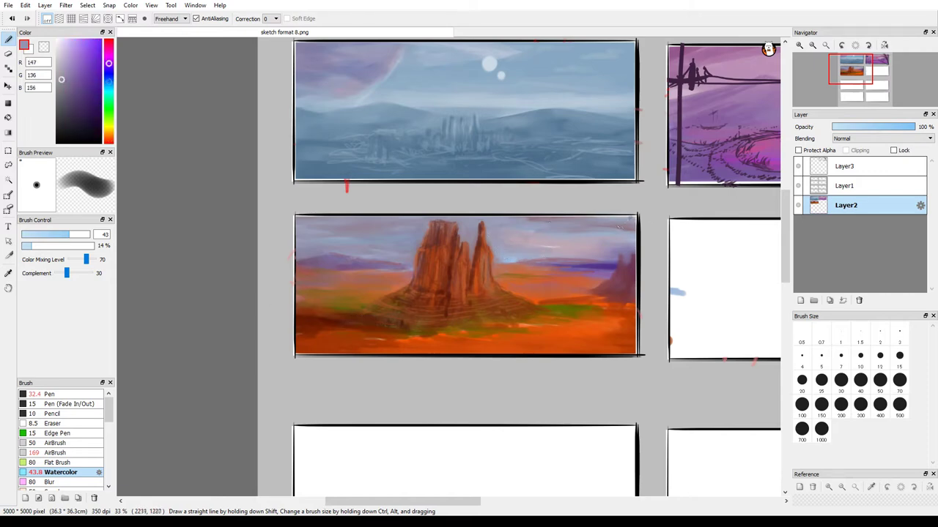
drag(522, 221, 620, 236)
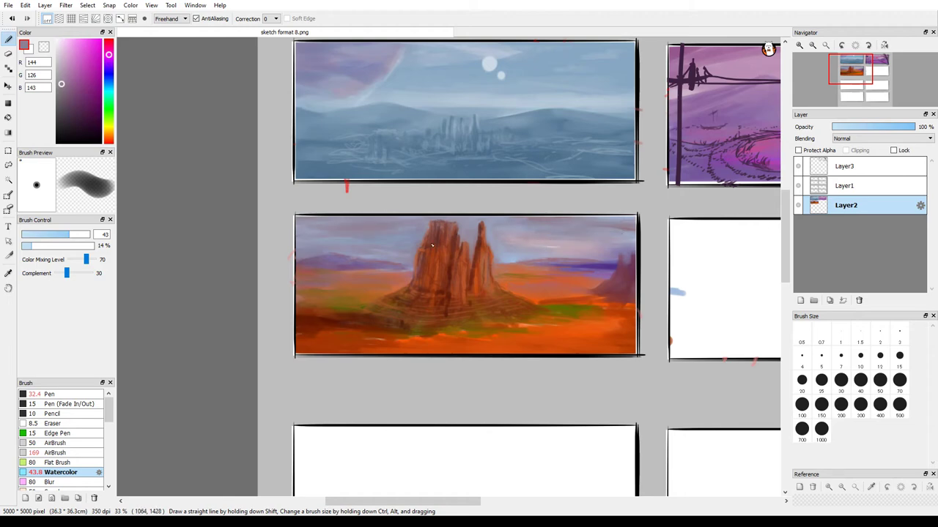
- Brush sampled green over the ground at the butte's left foot, then reduce the Watercolor brush to size 12.1
scroll(433, 246, up, 2)
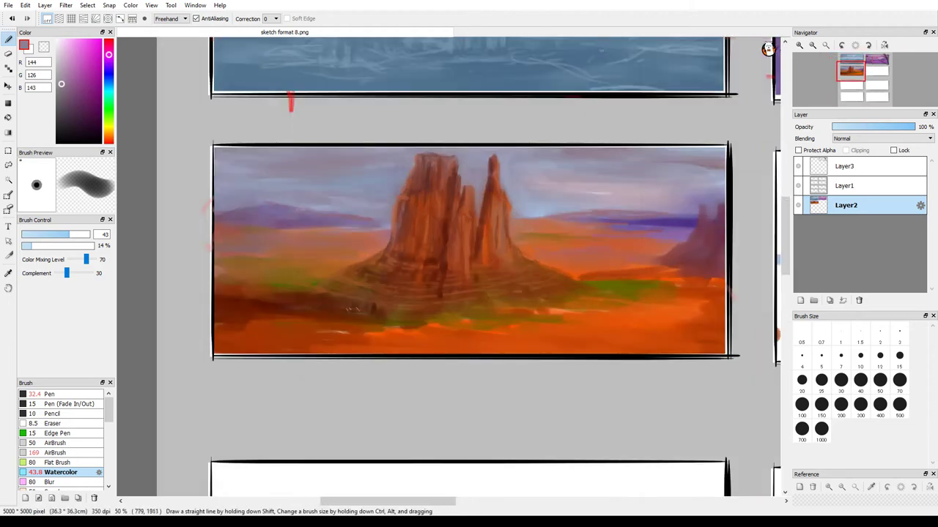
alt+click(312, 288)
alt+click(304, 282)
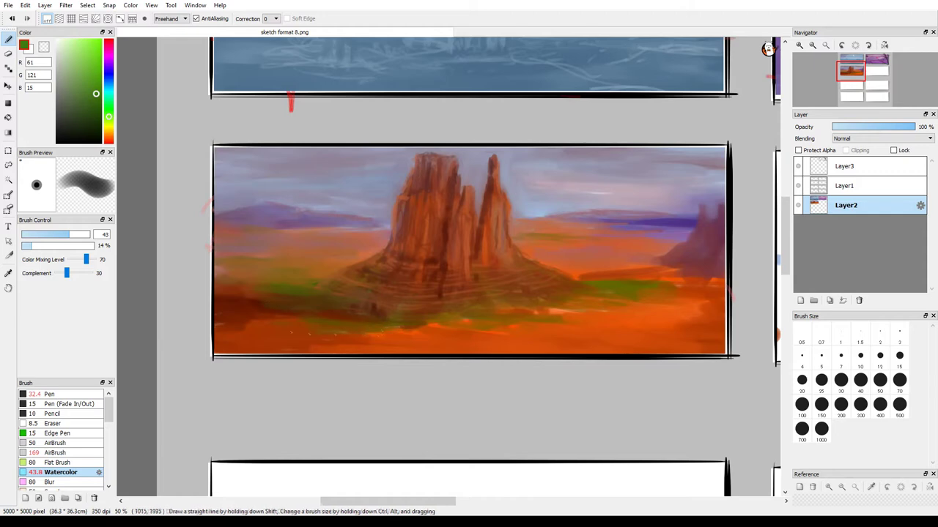
drag(395, 332, 317, 282)
alt+click(321, 281)
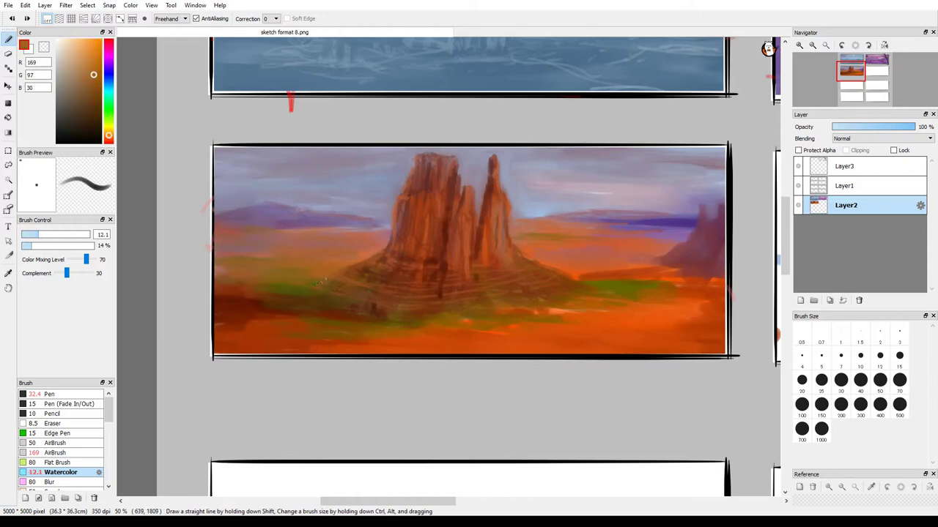
- Draw dark reddish-brown cracks down the butte's spires on Layer3 with a size 11.4 Pen
alt+click(480, 222)
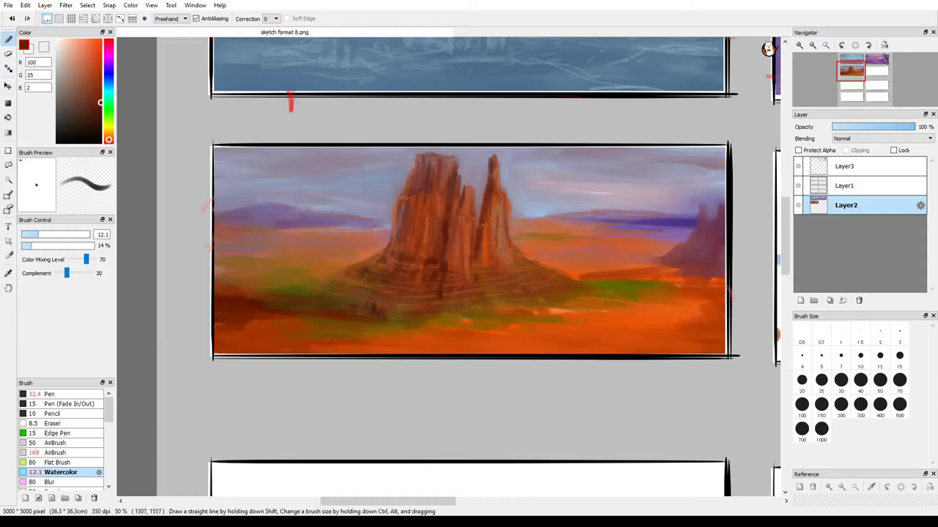
click(819, 167)
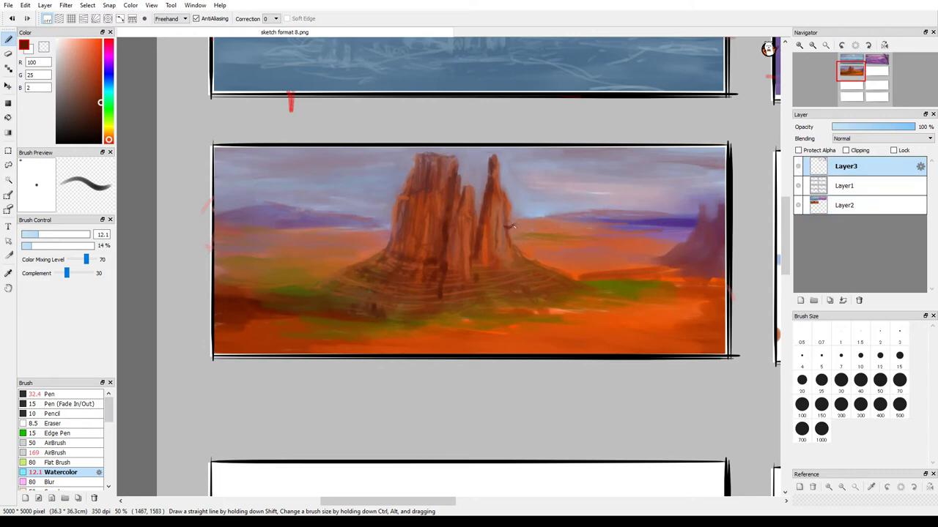
key(p)
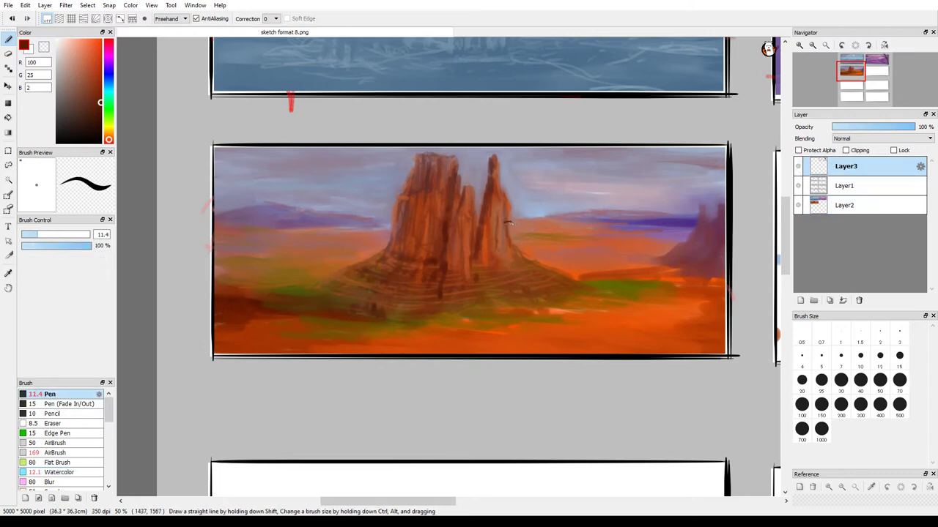
mouse_move(508, 217)
mouse_down()
mouse_move(485, 218)
mouse_move(498, 176)
mouse_up()
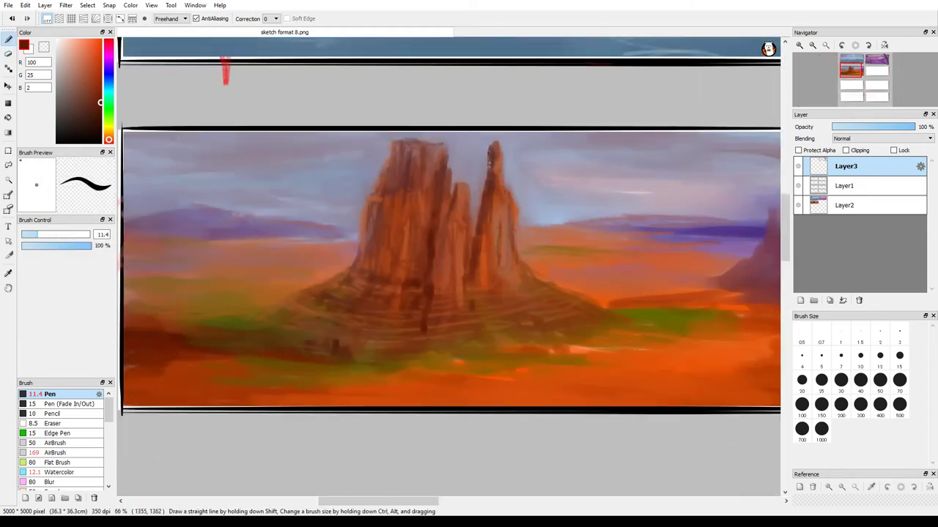
drag(490, 148, 472, 253)
drag(460, 189, 454, 205)
drag(442, 149, 434, 193)
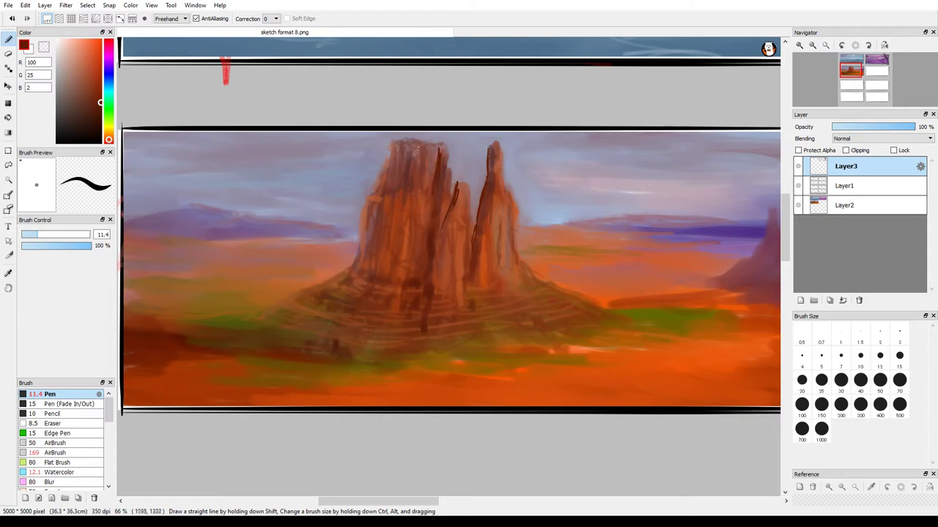
drag(409, 145, 402, 245)
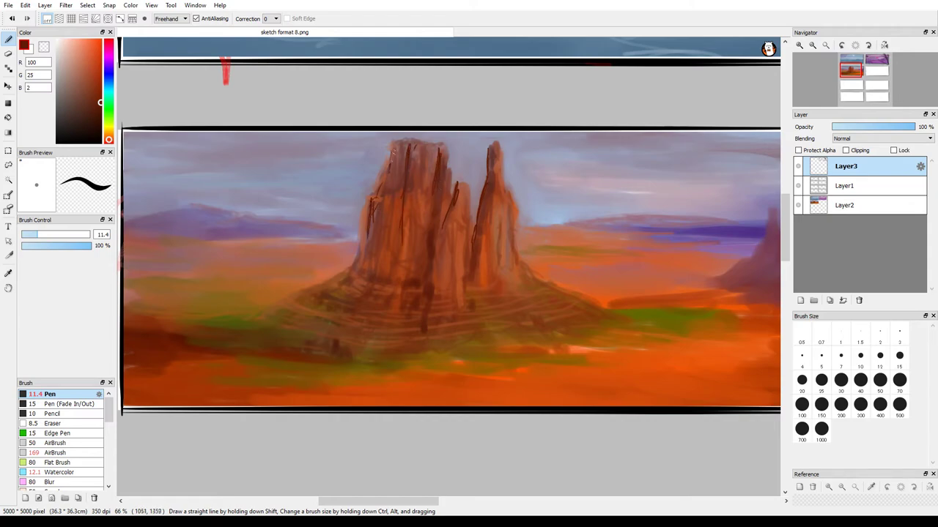
drag(394, 145, 390, 220)
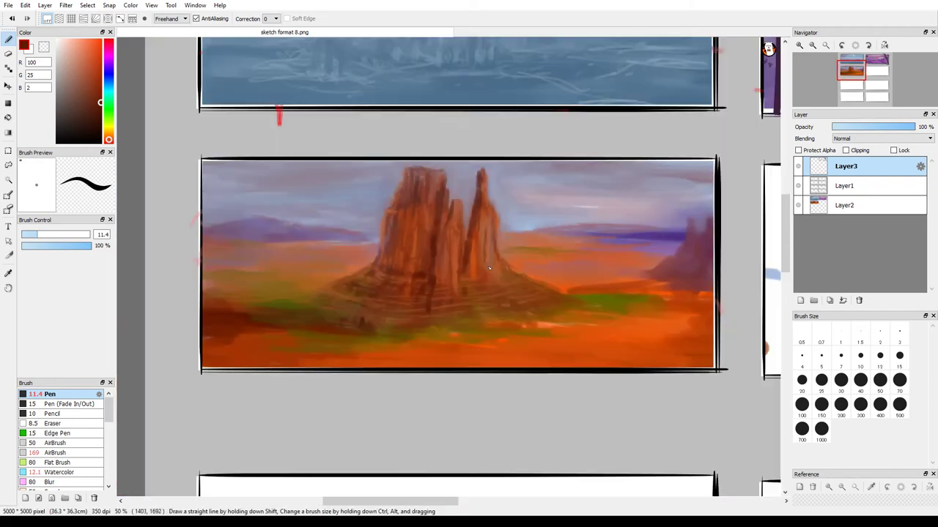
- Paint a reddish-brown mound across the lower right foreground on Layer2 with a size 36 Watercolor brush
click(844, 205)
alt+click(643, 332)
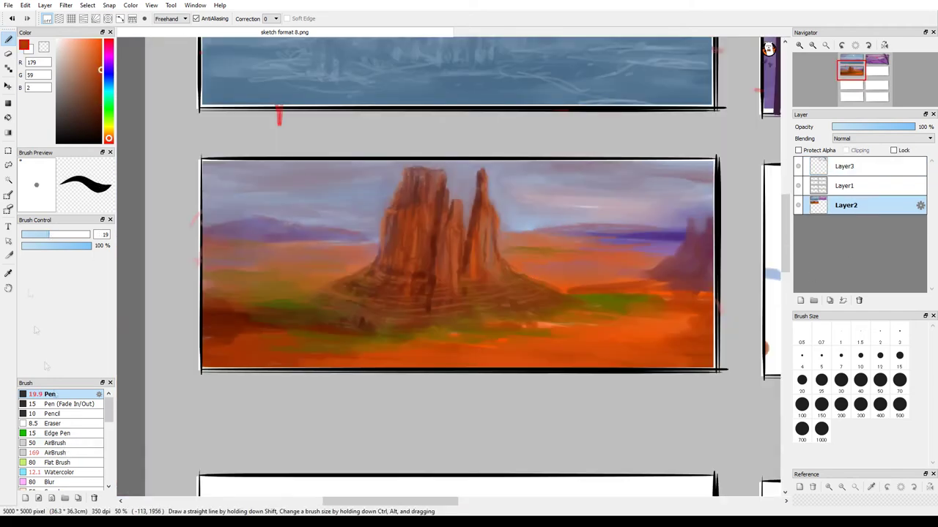
click(64, 472)
drag(542, 355, 656, 343)
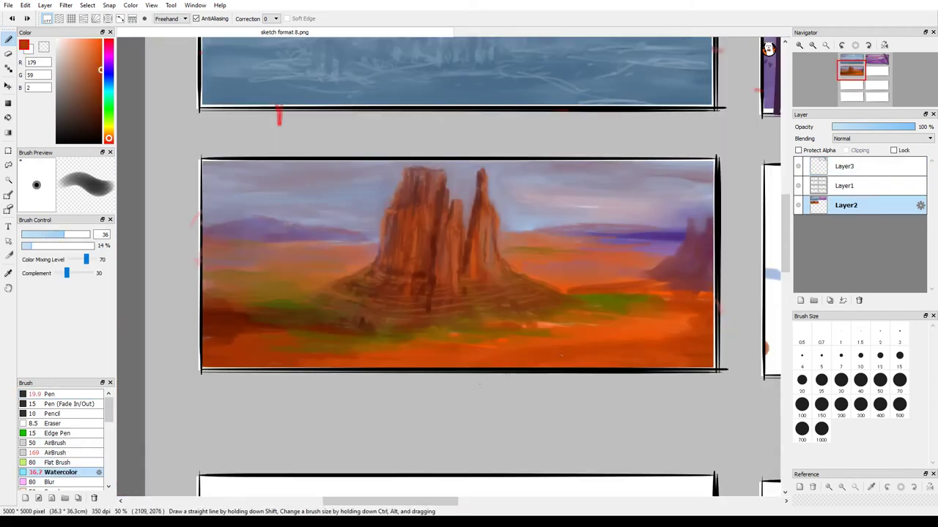
drag(439, 363, 696, 344)
drag(410, 359, 659, 352)
drag(505, 337, 542, 334)
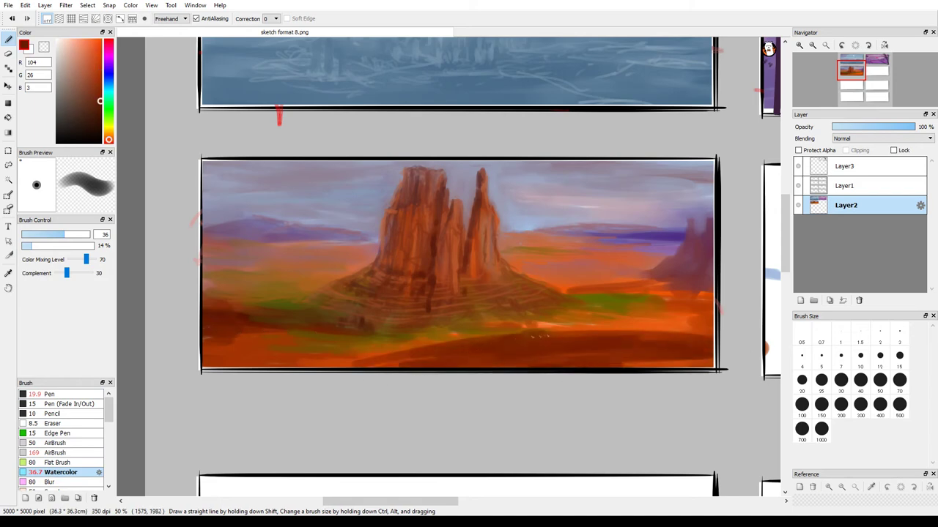
- Add a reddish-brown rock mass at the right edge and darken the foreground mound and lower left corner
drag(696, 322, 652, 302)
mouse_move(712, 289)
mouse_down()
mouse_move(652, 299)
mouse_move(663, 326)
mouse_move(688, 321)
mouse_move(679, 311)
mouse_move(691, 321)
mouse_move(654, 325)
mouse_move(674, 331)
mouse_move(511, 334)
mouse_move(374, 363)
mouse_up()
mouse_move(290, 335)
mouse_down()
mouse_move(205, 340)
mouse_move(287, 357)
mouse_move(213, 355)
mouse_up()
alt+click(528, 336)
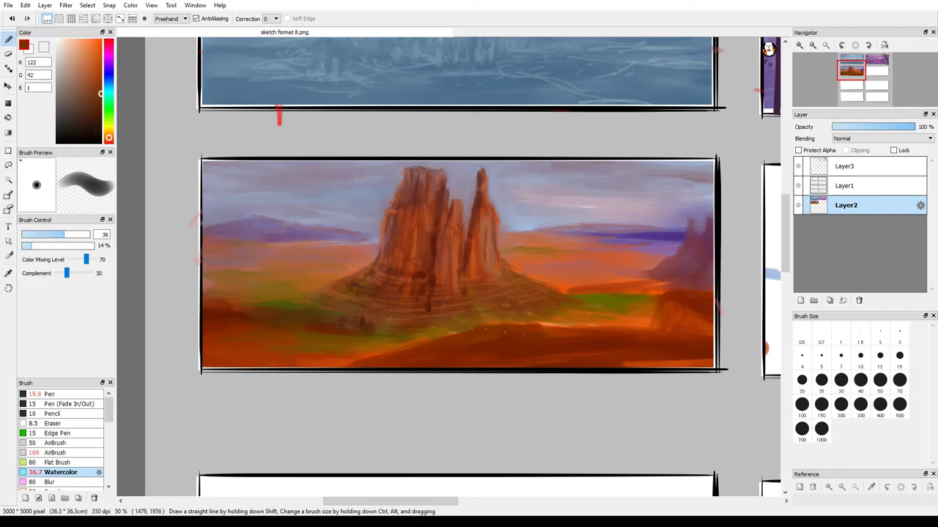
- Switch to Layer3 and the size 19 Pen with a dark reddish-brown sampled from the foreground
click(846, 168)
click(49, 394)
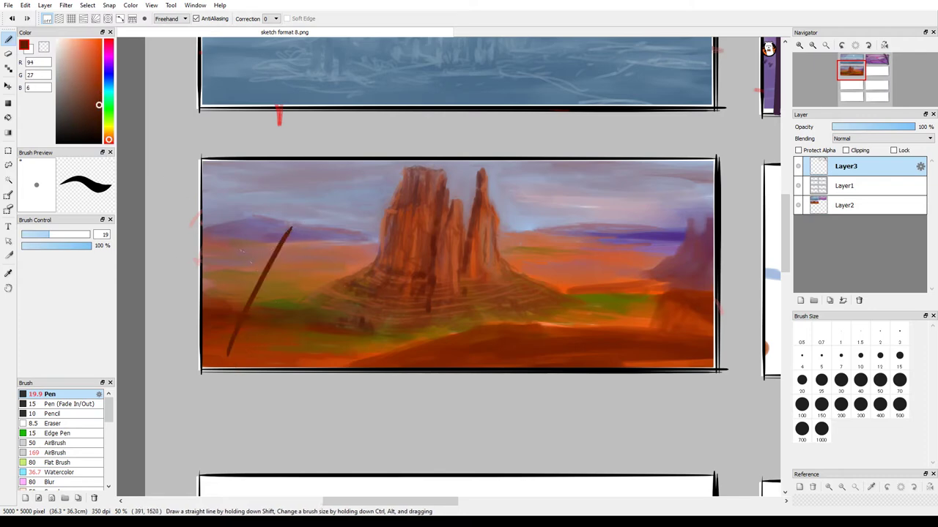
alt+click(252, 358)
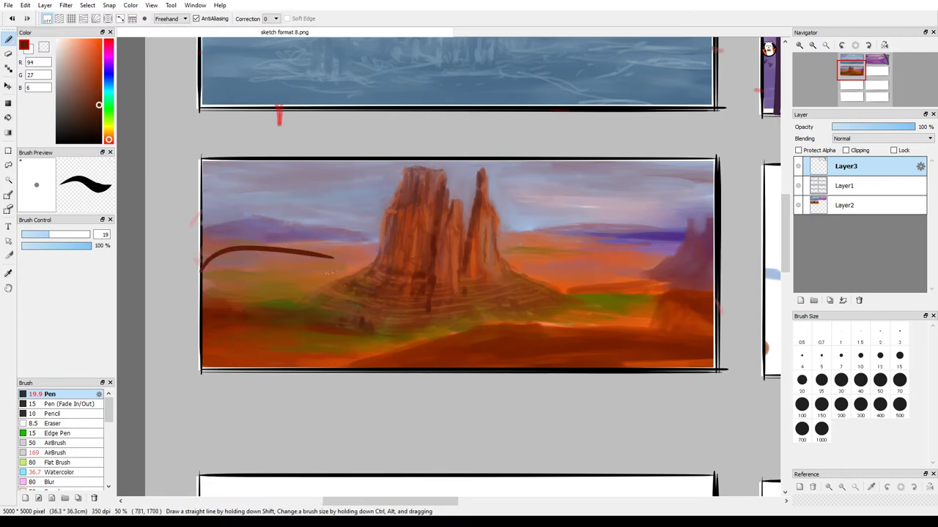
mouse_move(634, 233)
mouse_down()
mouse_move(634, 274)
mouse_move(647, 261)
mouse_move(621, 325)
mouse_up()
mouse_move(644, 271)
mouse_down()
mouse_move(643, 329)
mouse_move(610, 324)
mouse_move(608, 338)
mouse_up()
key(ctrl+z)
key(ctrl+z)
key(ctrl+z)
key(ctrl+z)
key(ctrl+z)
key(ctrl+z)
key(ctrl+z)
key(ctrl+z)
- Sketch a standing figure's head, brimmed hat, shoulders and long coat edges in dark brown on the frame's left side
mouse_move(272, 236)
mouse_down()
mouse_move(263, 254)
mouse_move(292, 293)
mouse_up()
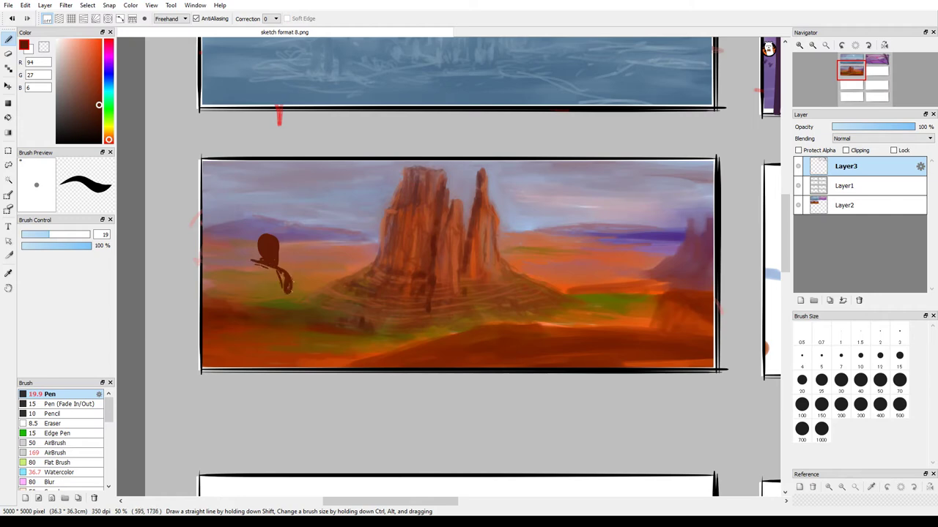
drag(255, 258, 242, 309)
drag(243, 275, 236, 373)
mouse_move(292, 290)
mouse_down()
mouse_move(288, 379)
mouse_move(298, 331)
mouse_up()
drag(272, 273, 256, 302)
drag(277, 242, 304, 231)
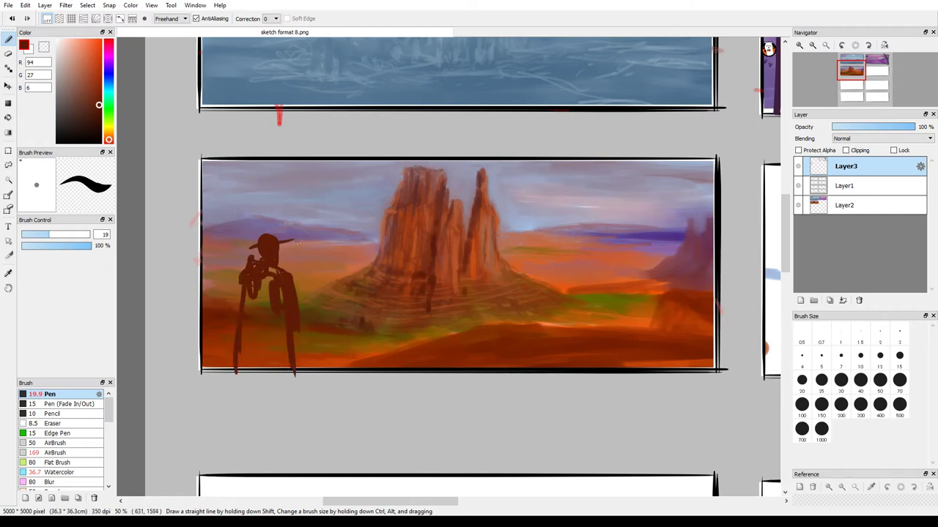
drag(245, 248, 290, 233)
- Fill the figure's coat down past the lower frame edge and add a rifle slung over the shoulder
drag(257, 252, 247, 306)
drag(271, 268, 253, 353)
drag(283, 321, 282, 389)
drag(264, 349, 261, 389)
drag(247, 326, 246, 390)
drag(268, 341, 266, 391)
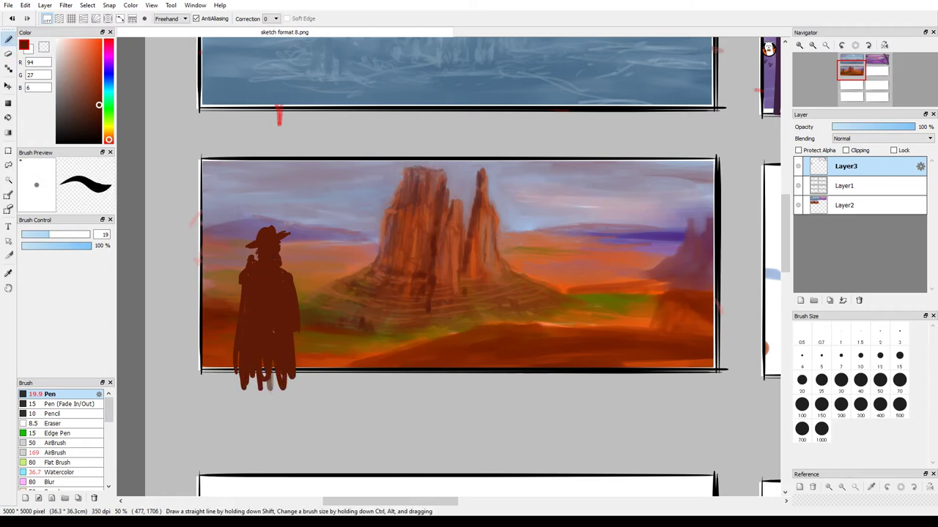
drag(241, 285, 240, 307)
drag(225, 231, 246, 268)
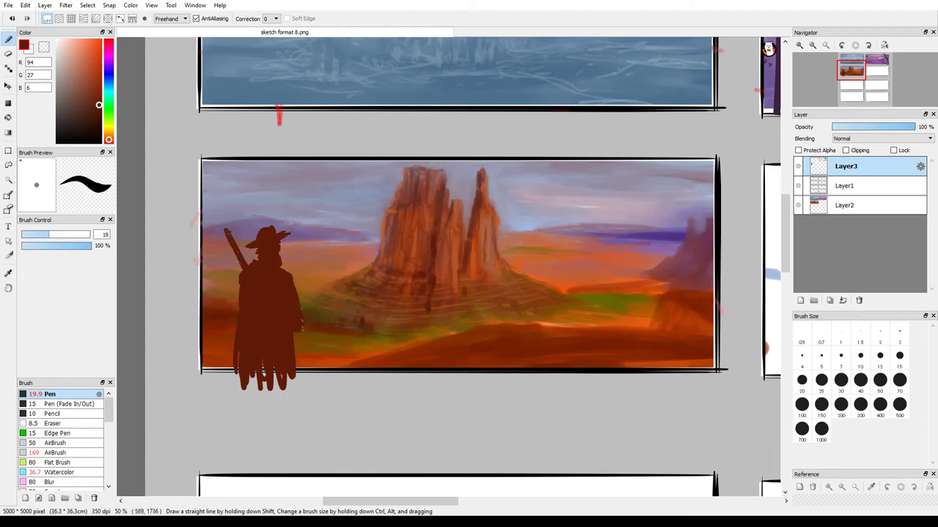
- Trim and even out the hem of the figure's coat with the Eraser and the size 19 Pen
key(e)
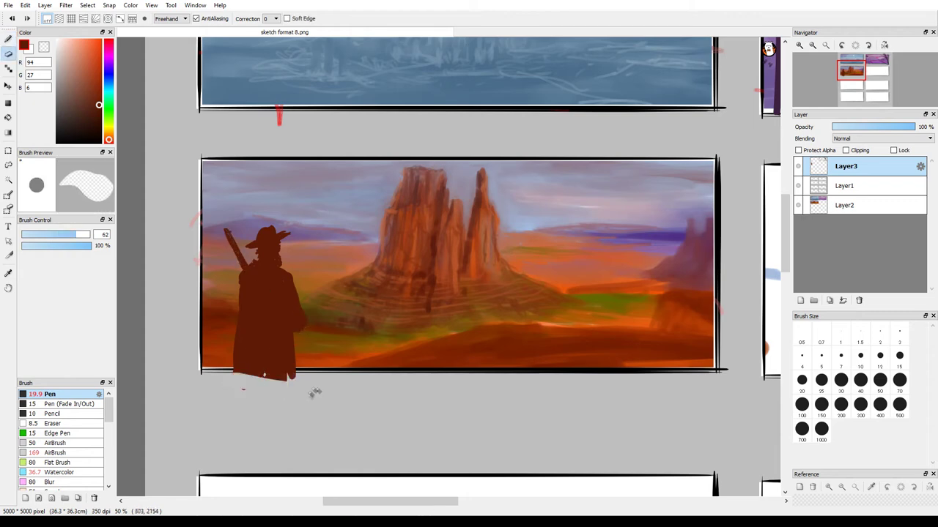
key(b)
mouse_move(261, 381)
mouse_down()
mouse_move(279, 407)
mouse_move(295, 401)
mouse_up()
key(e)
key(b)
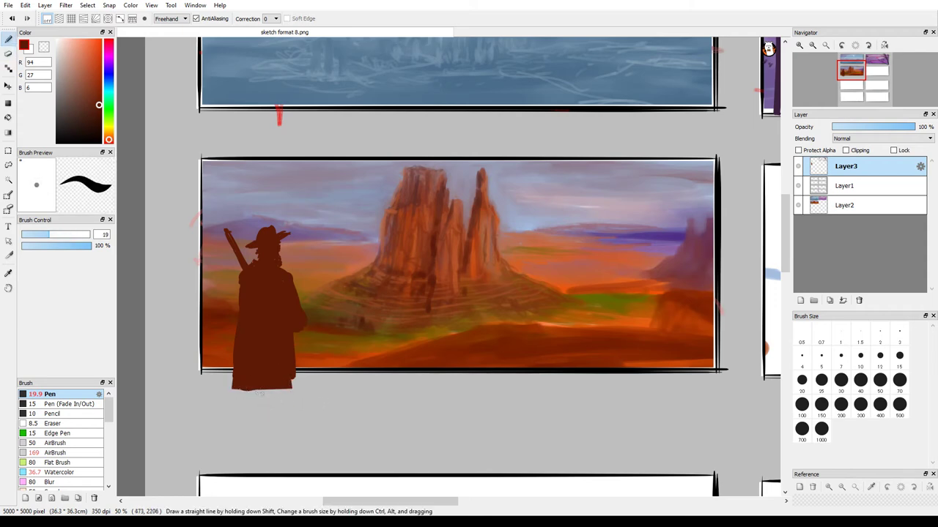
key(e)
key(b)
mouse_move(212, 257)
mouse_down()
mouse_move(173, 259)
mouse_move(187, 271)
mouse_up()
key(ctrl+z)
key(ctrl+z)
- Paint a sitting dog silhouette in dark brown beside the figure with the size 19 Pen, and trim its base flat with the Eraser
mouse_move(327, 343)
mouse_down()
mouse_move(347, 316)
mouse_move(334, 375)
mouse_move(345, 359)
mouse_move(357, 385)
mouse_move(334, 399)
mouse_move(336, 376)
mouse_up()
key(ctrl+z)
key(ctrl+z)
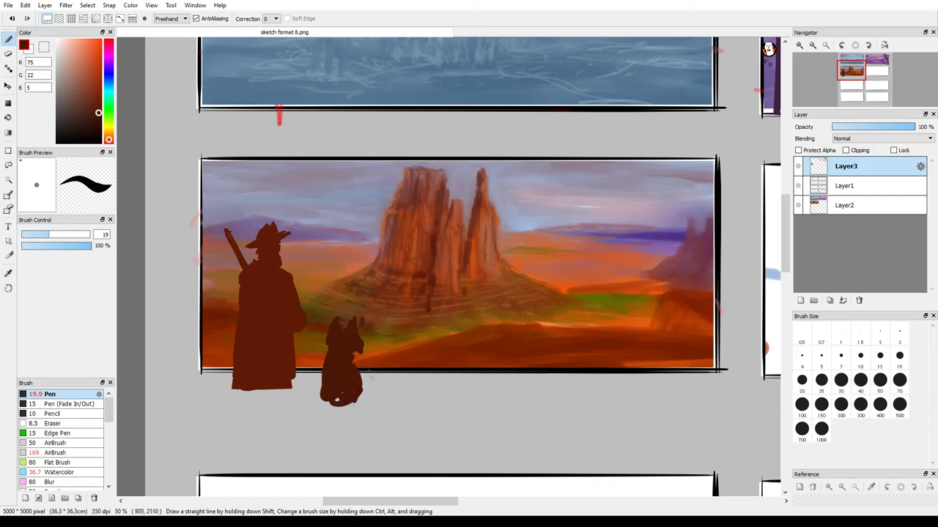
key(e)
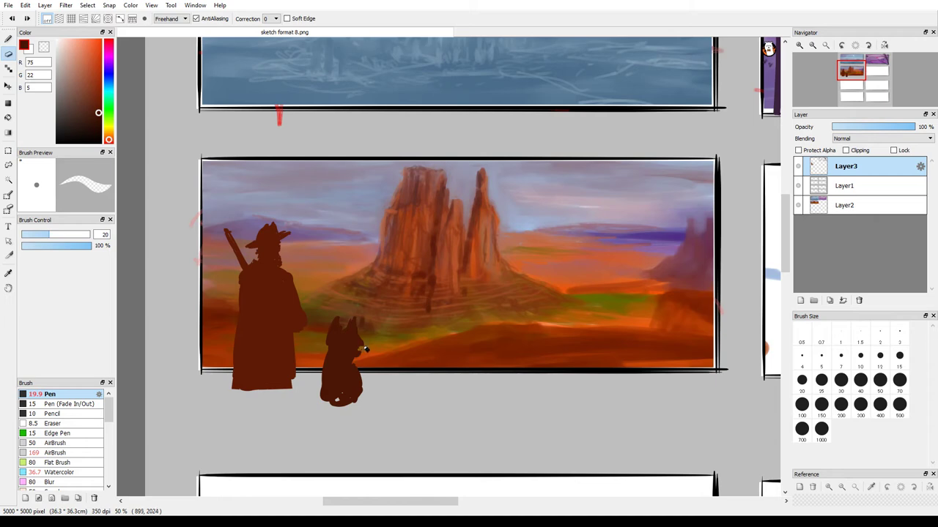
key(b)
key(e)
drag(322, 403, 363, 407)
key(b)
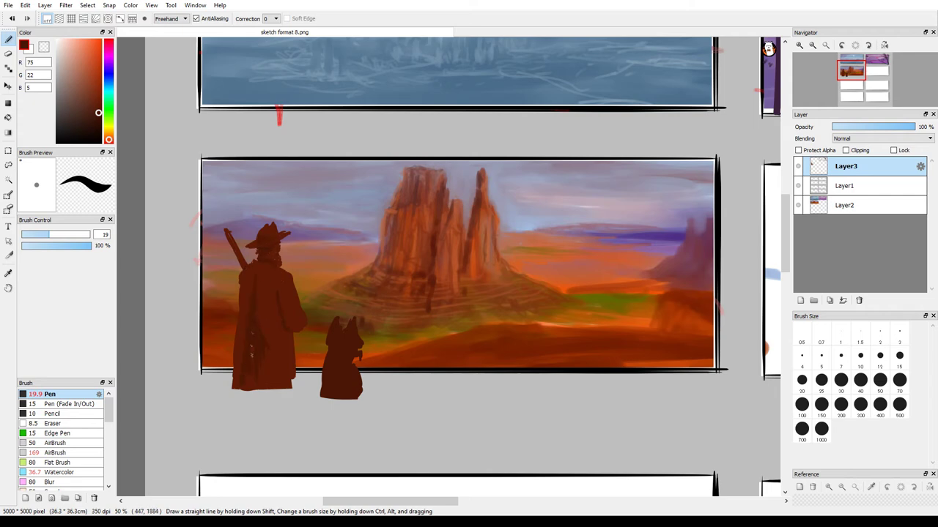
- Paint darker folds down the figure's coat using the brown sampled from the dog, and refine the edges with the sampled coat brown
alt+click(351, 341)
key(e)
key(b)
alt+click(281, 284)
- With the frame layer Layer1 hidden, isolate the desert painting on Layer2 with a lasso selection, intensify its colours and deselect
click(845, 206)
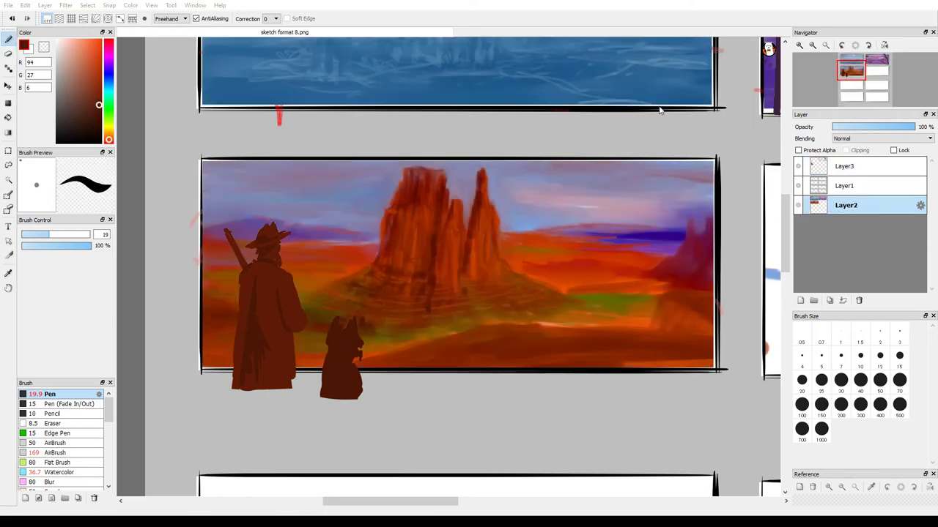
key(m)
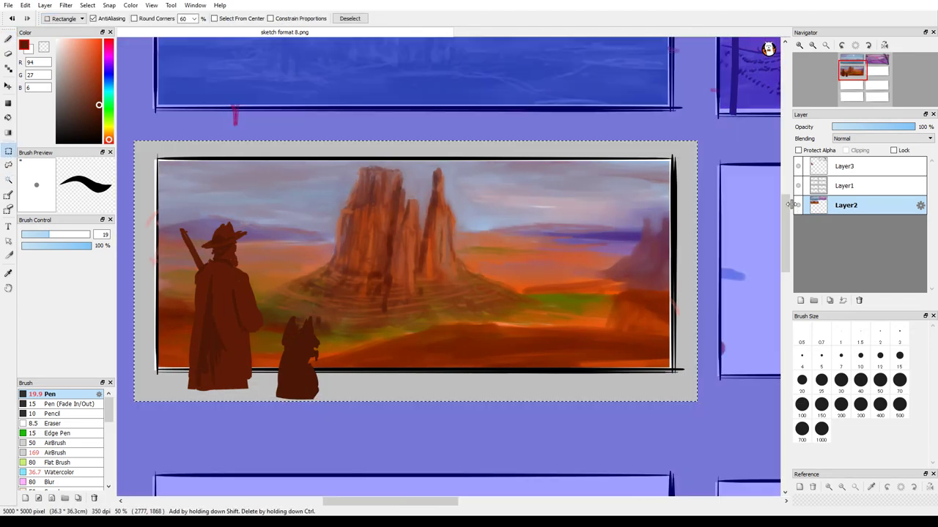
click(799, 186)
scroll(801, 186, down, 2)
scroll(440, 264, up, 1)
key(l)
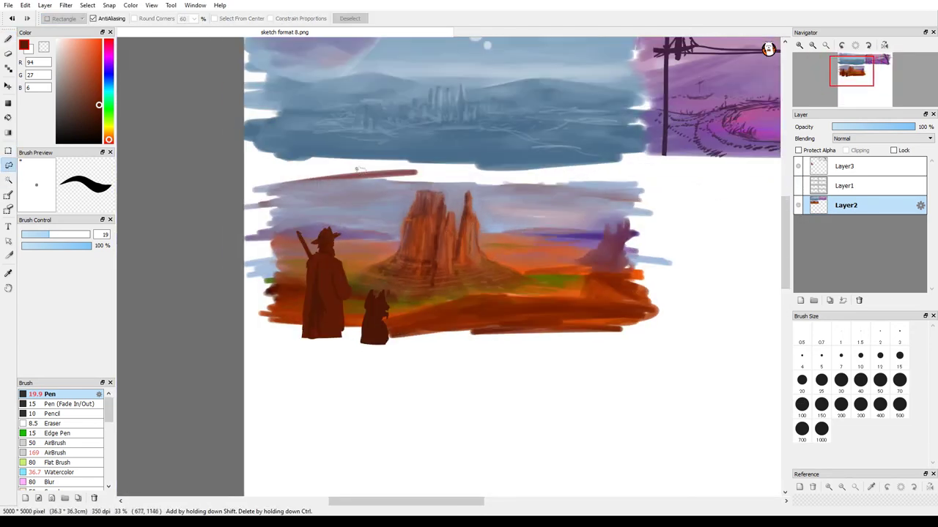
mouse_move(355, 168)
mouse_down()
mouse_move(681, 338)
mouse_move(542, 175)
mouse_move(440, 172)
mouse_up()
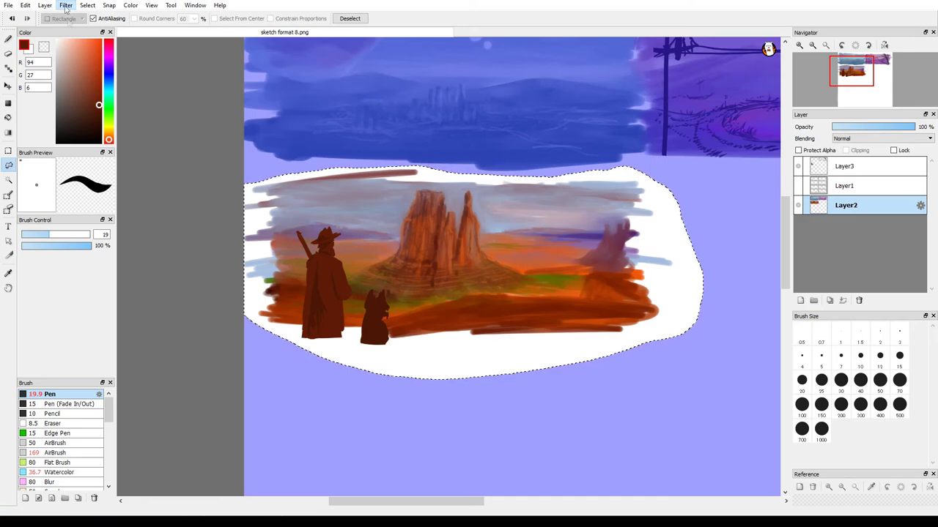
key(ctrl+d)
scroll(625, 113, down, 2)
scroll(624, 113, up, 2)
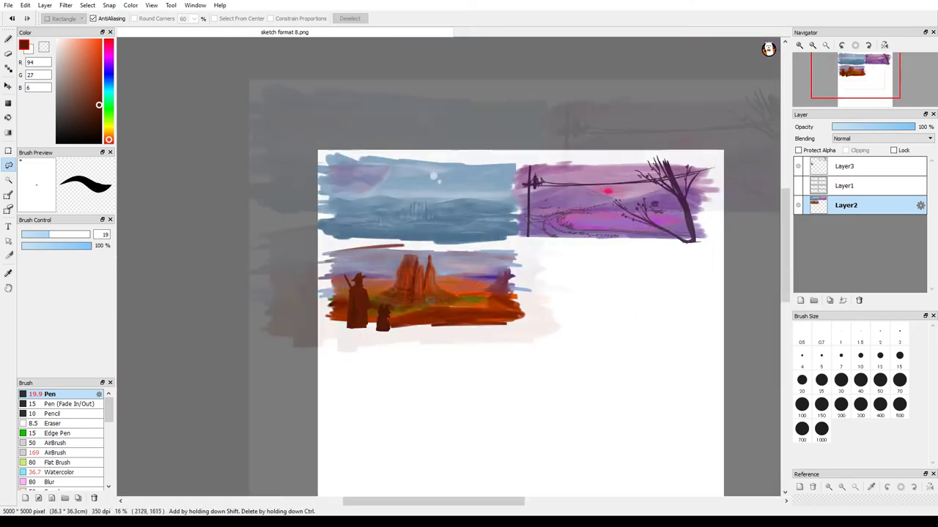
scroll(626, 307, up, 2)
click(797, 167)
- Try dark olive green grass tufts across the desert foreground on Layer3 with the size 19 Pen
click(845, 166)
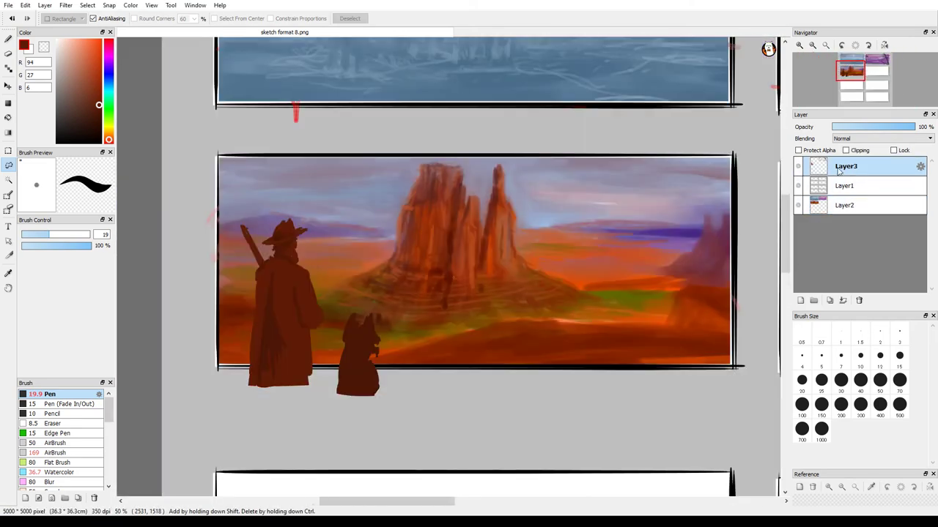
key(b)
click(108, 126)
drag(485, 360, 512, 346)
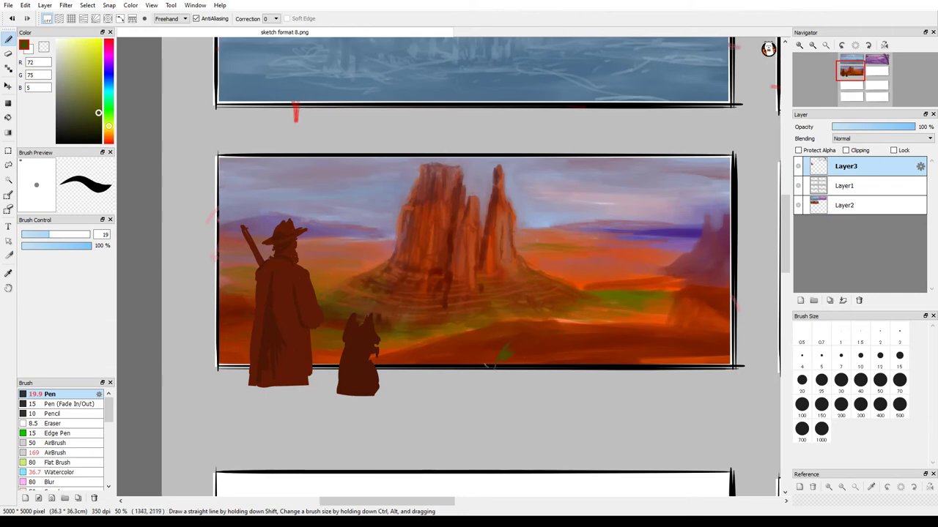
drag(423, 359, 442, 332)
mouse_move(579, 366)
mouse_down()
mouse_move(577, 343)
mouse_move(568, 351)
mouse_up()
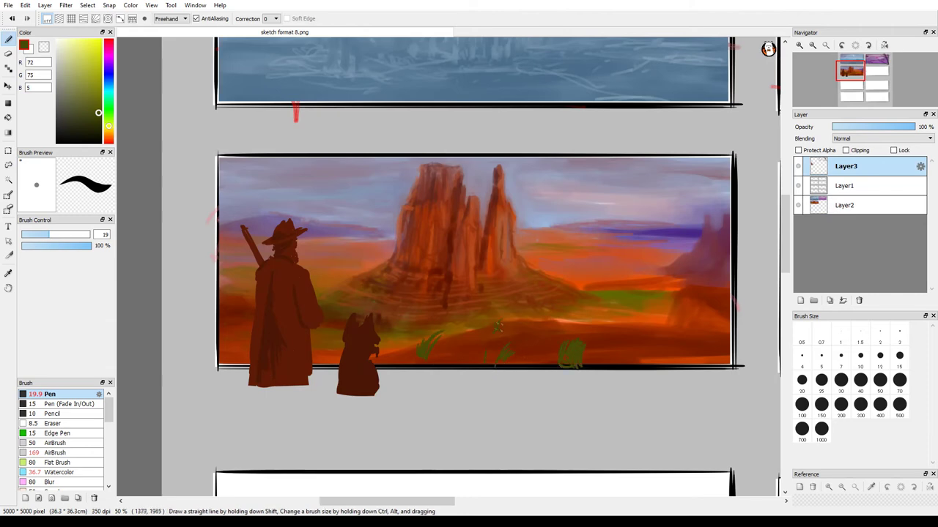
- Erase the trial olive grass tufts from Layer3
key(e)
drag(548, 308, 543, 321)
drag(490, 320, 487, 327)
drag(573, 368, 561, 362)
drag(579, 343, 575, 350)
drag(423, 351, 442, 333)
key(b)
- Try muted olive grass blades in the foreground on Layer2 with the Watercolor brush at size 5.8
click(845, 205)
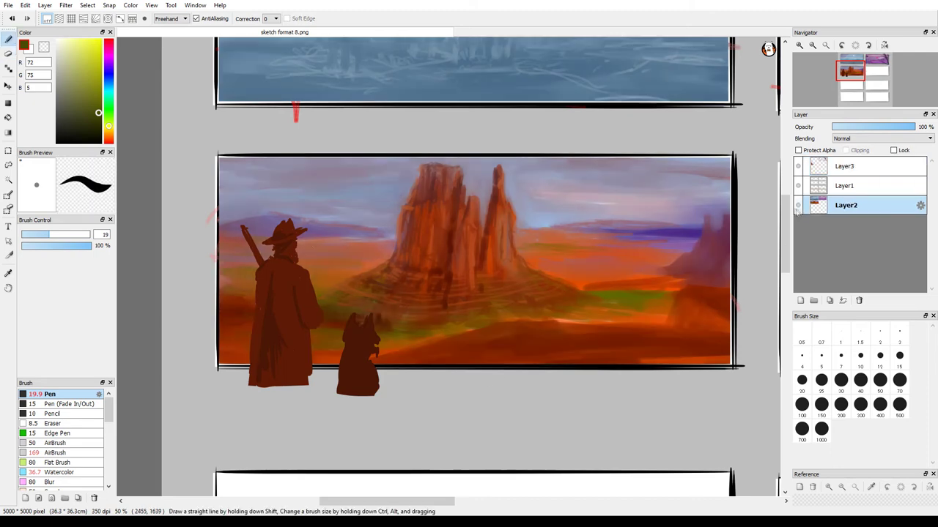
click(84, 109)
click(60, 473)
drag(427, 364, 445, 338)
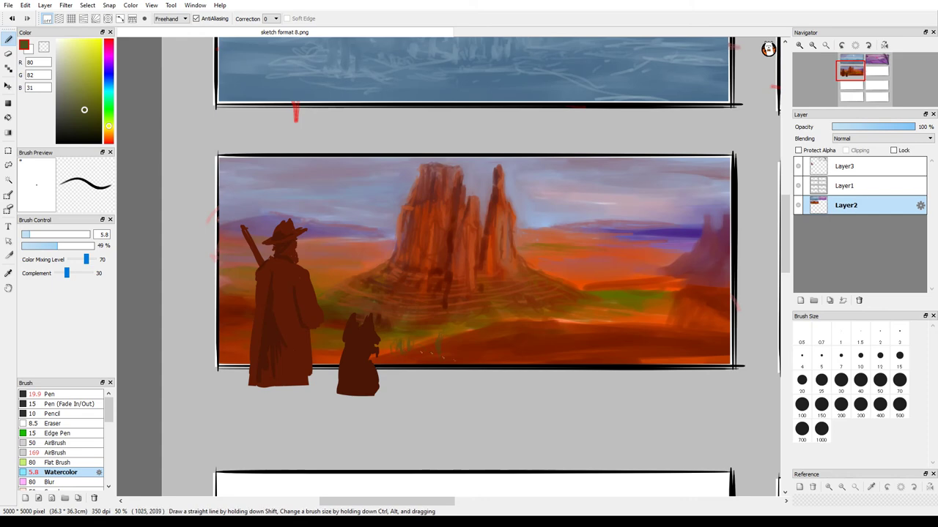
key(e)
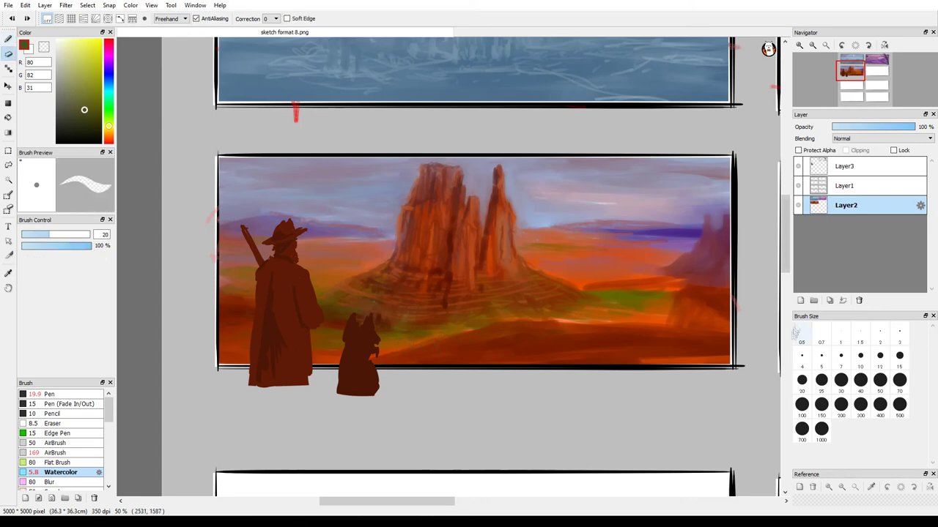
key(b)
- Add Layer4 above Layer2 and paint thin muted olive grass clumps across the foreground with the size 5.8 Watercolor brush
click(800, 300)
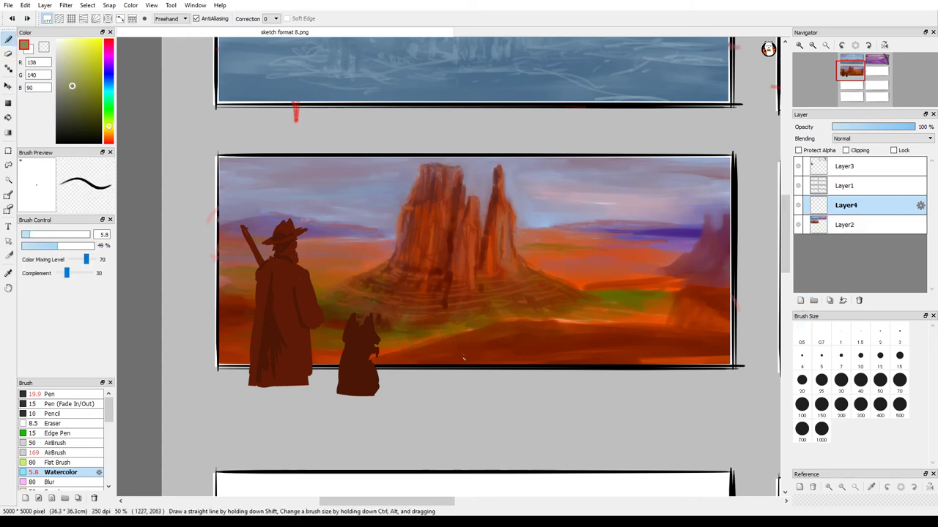
alt+click(462, 348)
alt+click(455, 324)
mouse_move(453, 328)
mouse_down()
mouse_move(455, 356)
mouse_move(401, 349)
mouse_move(483, 332)
mouse_up()
mouse_move(564, 351)
mouse_down()
mouse_move(595, 334)
mouse_move(535, 333)
mouse_up()
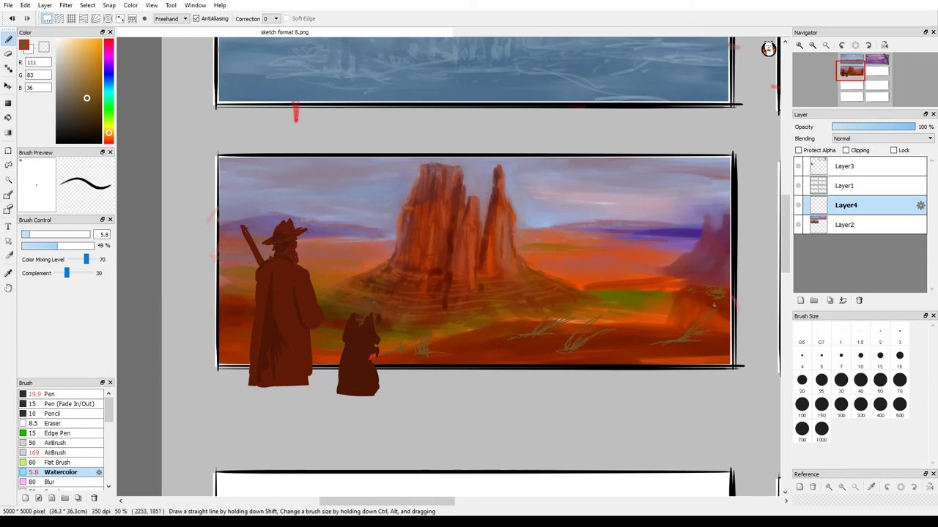
- Reshape the rocky mound at the frame's right edge on Layer2 with sampled reddish browns and the Watercolor brush at size 23
alt+click(687, 300)
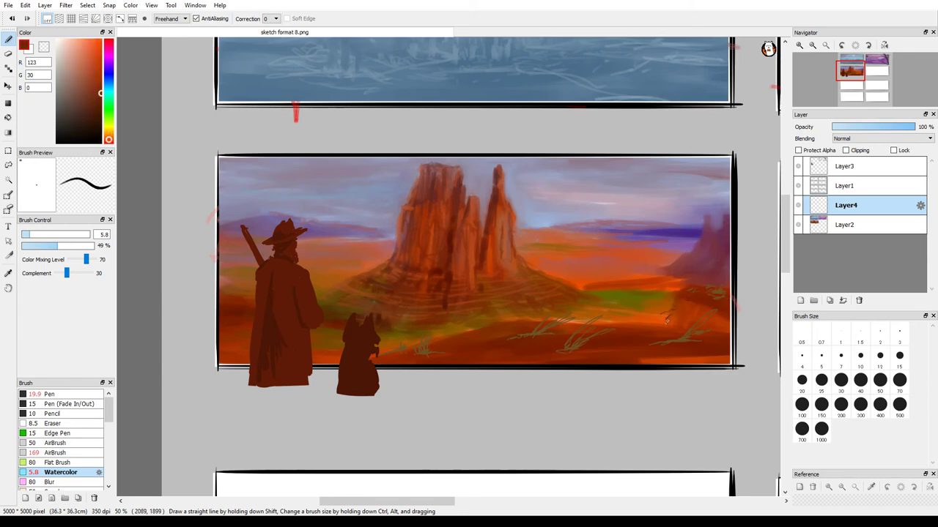
click(844, 225)
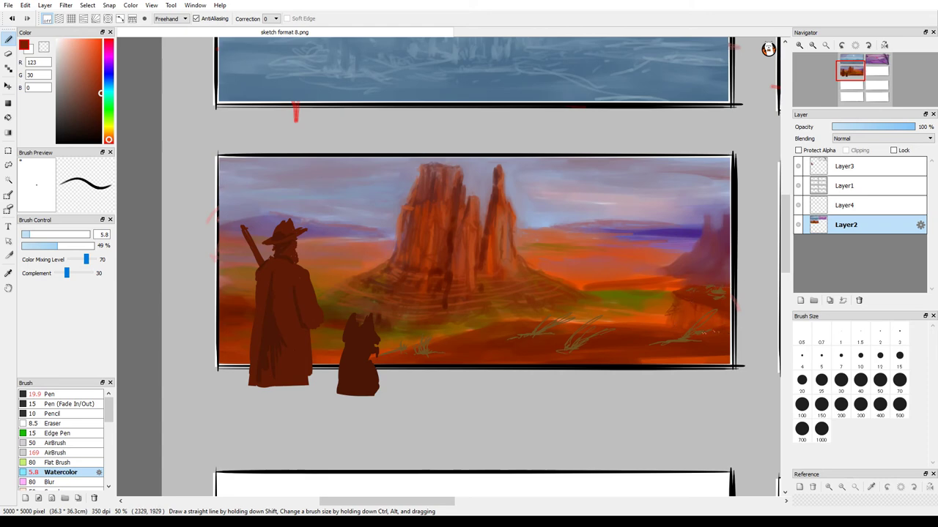
mouse_move(685, 317)
mouse_down()
mouse_move(673, 333)
mouse_move(622, 331)
mouse_up()
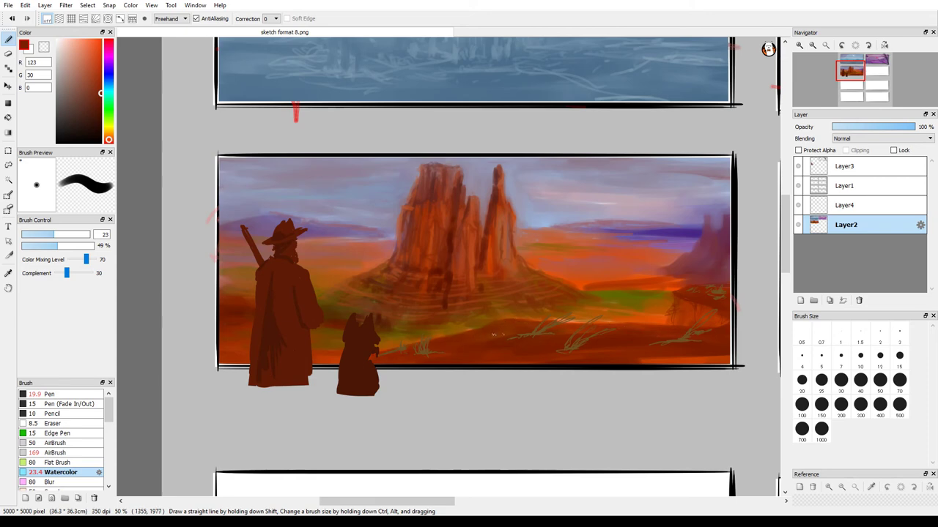
mouse_move(675, 302)
mouse_down()
mouse_move(660, 322)
mouse_move(684, 293)
mouse_move(646, 328)
mouse_up()
alt+click(702, 310)
alt+click(671, 311)
drag(696, 301, 658, 310)
drag(646, 320, 641, 328)
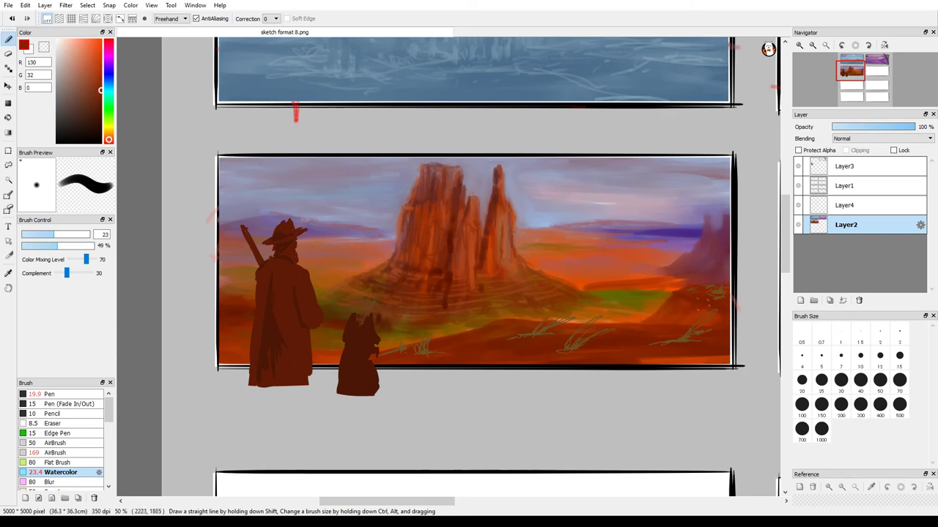
alt+click(686, 291)
- Merge Layer4 into Layer2 and blend the grass clump below the right mound with sampled reddish browns
click(844, 205)
click(858, 301)
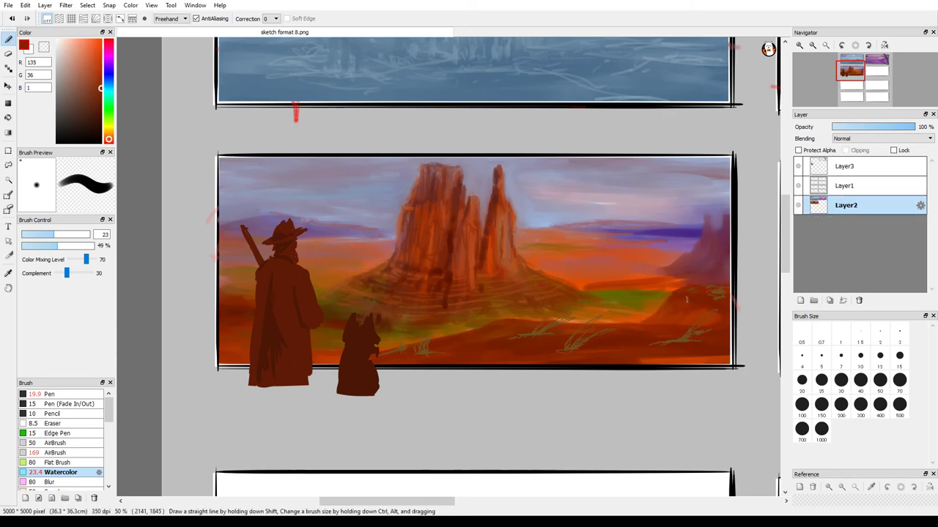
alt+click(669, 307)
alt+click(696, 333)
mouse_move(696, 340)
mouse_down()
mouse_move(654, 346)
mouse_move(619, 309)
mouse_up()
alt+click(655, 345)
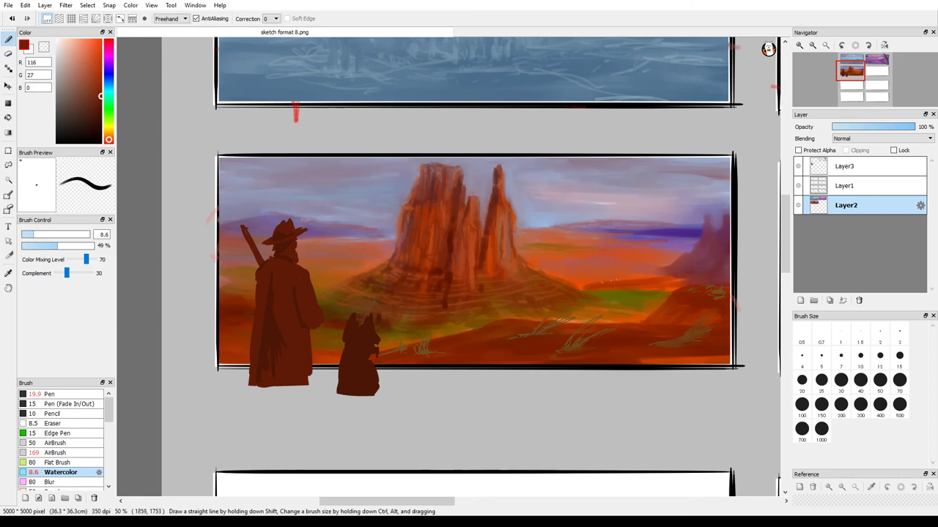
- Add fine ridges and highlights to the foreground dune with sampled oranges and dark reds, using the Watercolor brush at size 8.6
alt+click(612, 341)
drag(565, 342, 538, 337)
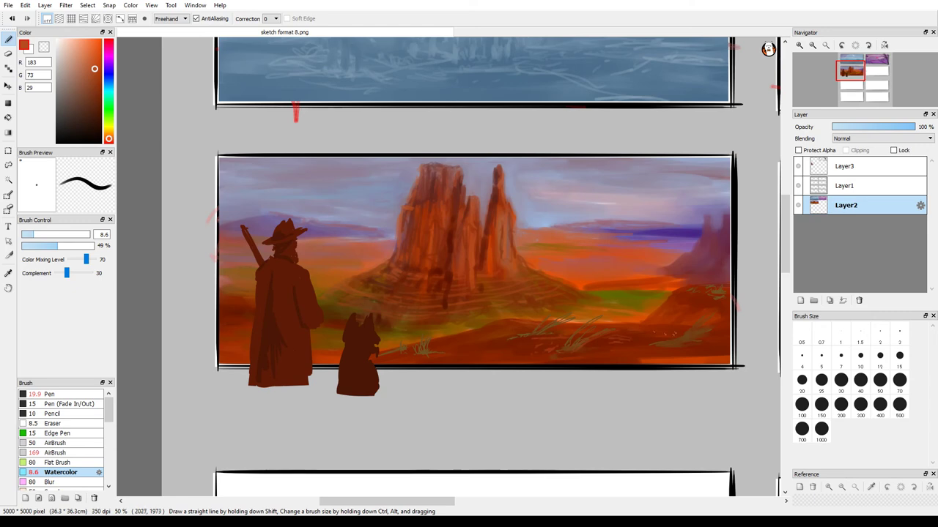
alt+click(490, 342)
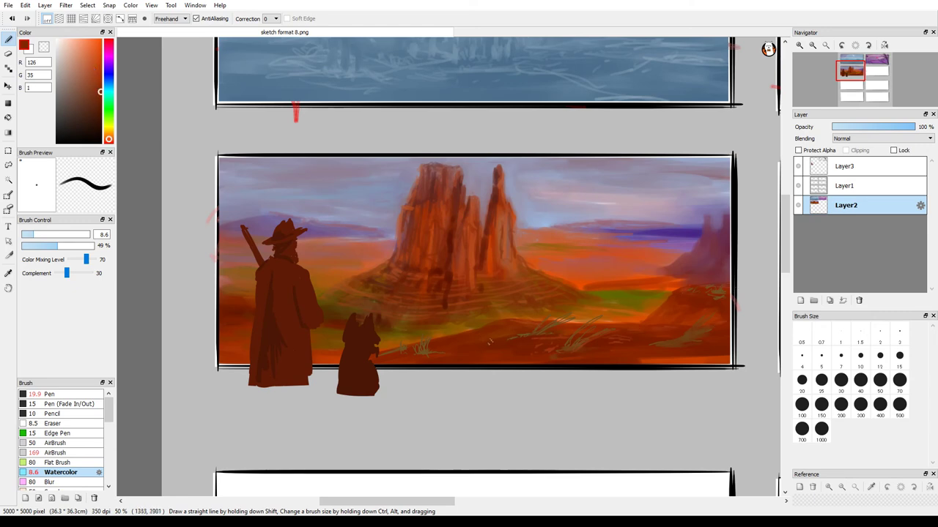
alt+click(444, 341)
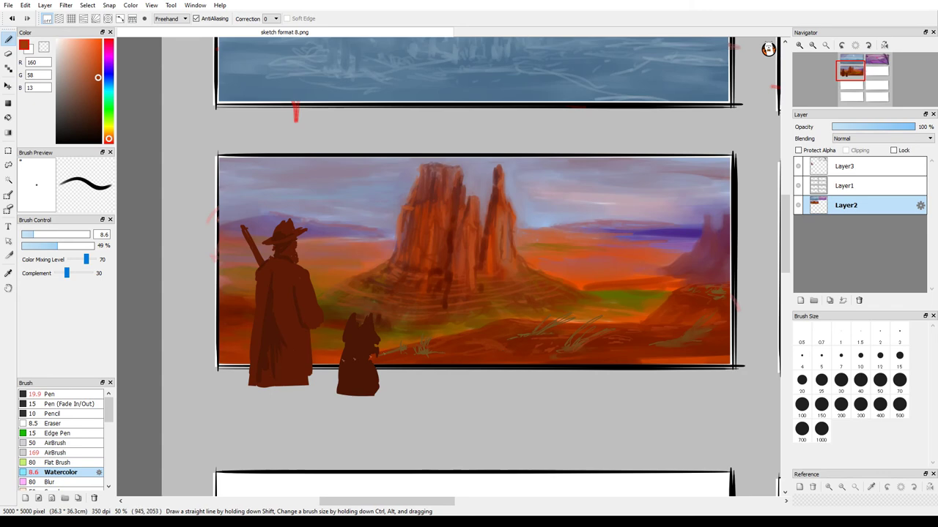
- Rework the ground behind the figure and dog on Layer2 with sampled browns and the size 21 Watercolor brush, temporarily hiding Layer3
alt+click(293, 348)
mouse_move(335, 362)
mouse_down()
mouse_move(314, 359)
mouse_move(370, 366)
mouse_up()
alt+click(297, 342)
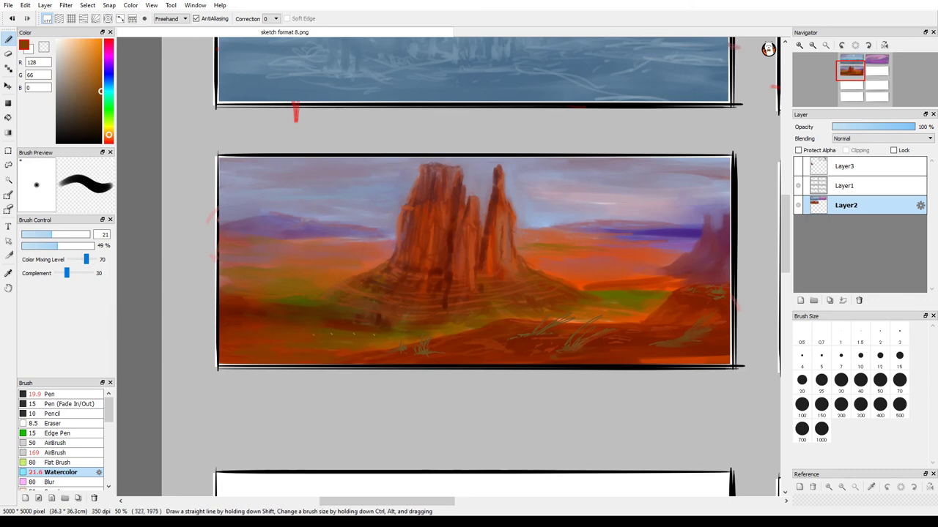
alt+click(257, 339)
- Touch up the butte's rock and the sky beside its spire with sampled dark red and pale blue
alt+click(441, 252)
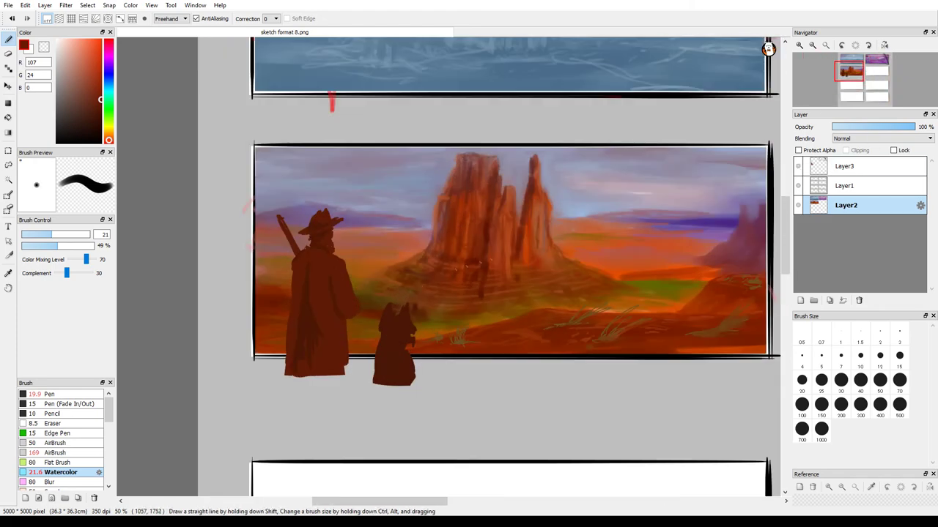
drag(586, 197, 533, 208)
alt+click(535, 207)
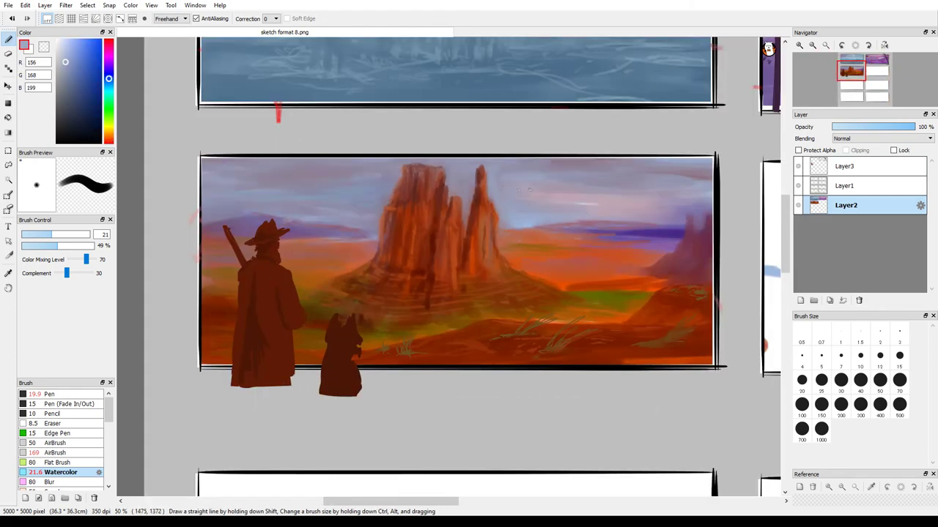
- Soften the distant horizon right of the butte with sampled pinks, oranges and purples, lowering the Watercolor brush opacity to 18%
alt+click(532, 221)
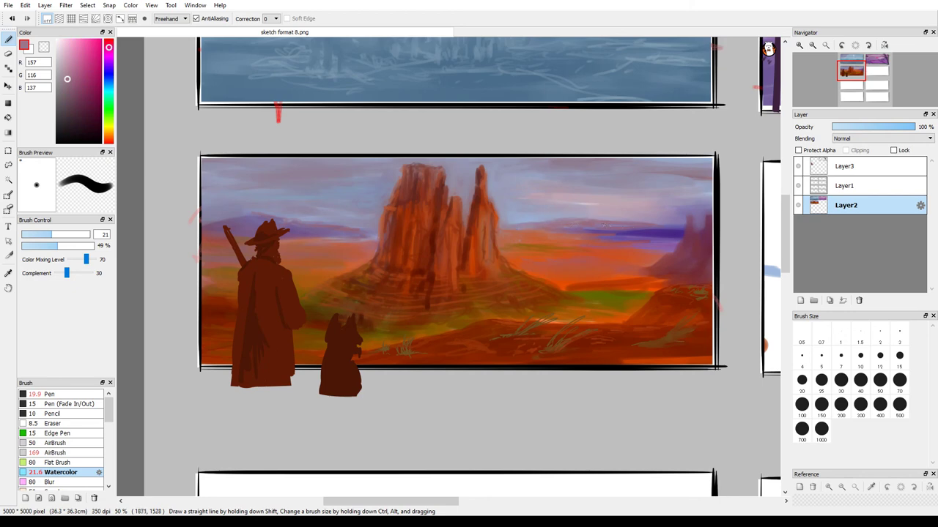
alt+click(593, 236)
alt+click(575, 238)
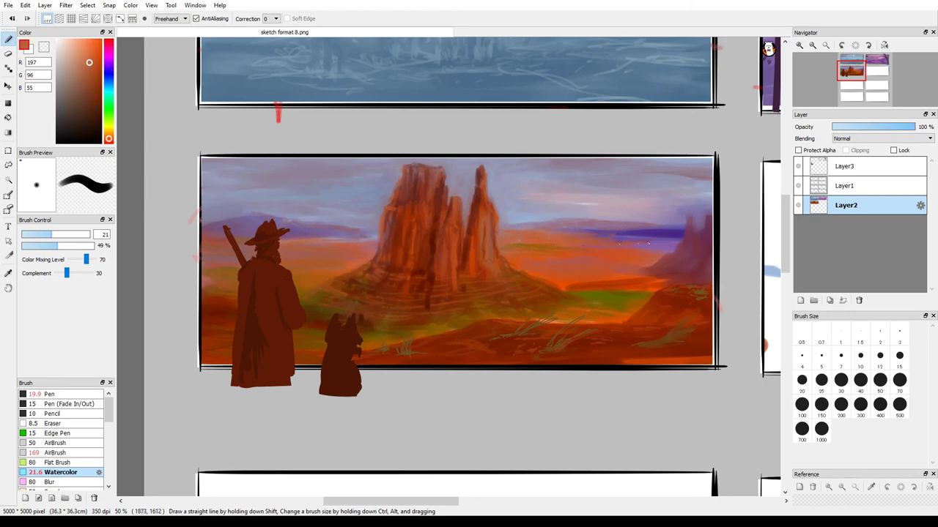
drag(58, 246, 34, 249)
alt+click(550, 228)
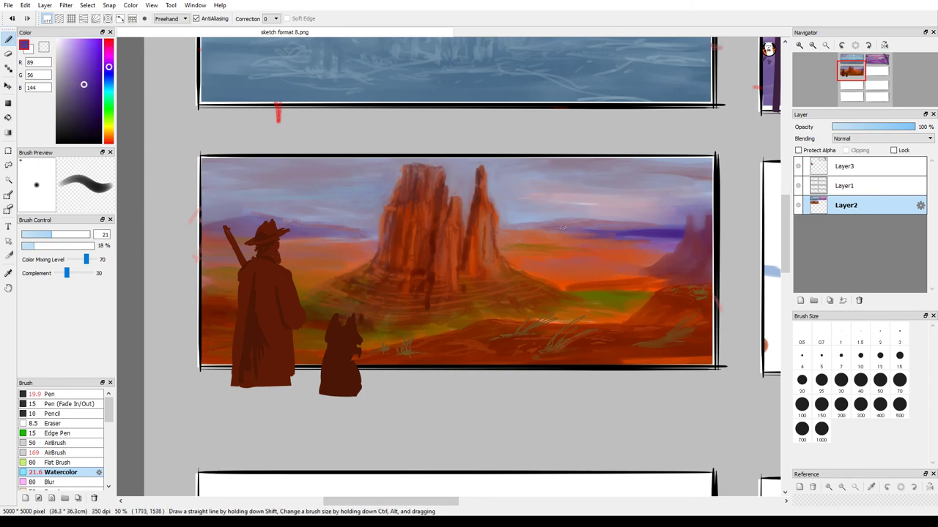
alt+click(557, 228)
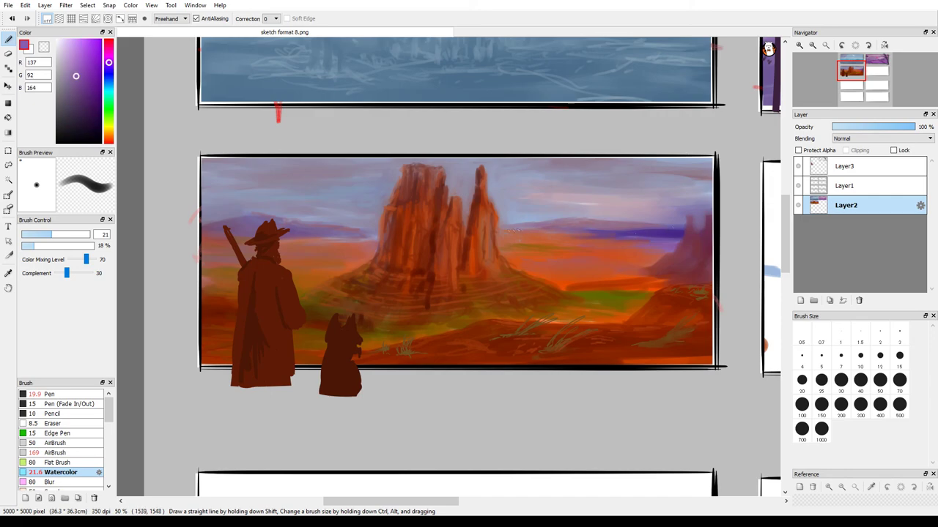
- Soften the foreground grass clumps with a sampled muted green and the Watercolor brush reduced to size 9.3
scroll(362, 249, down, 3)
scroll(362, 249, up, 3)
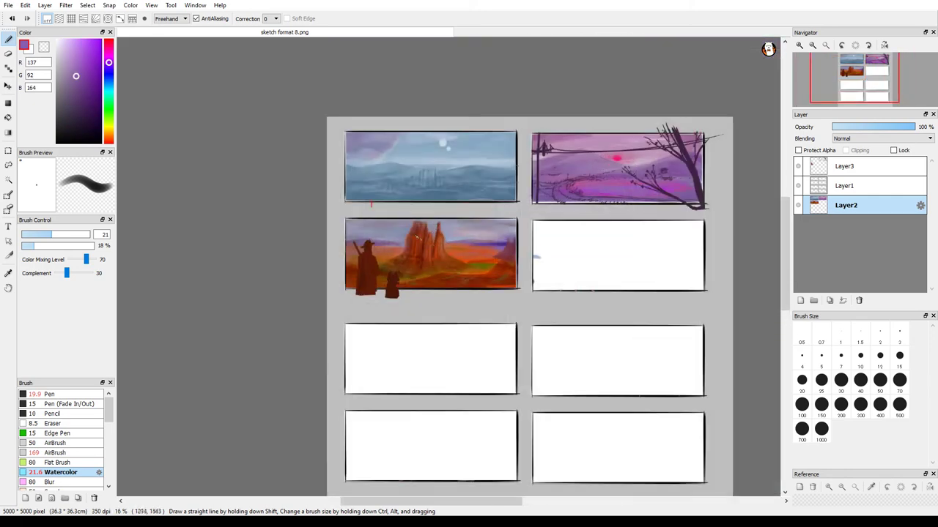
alt+click(542, 363)
alt+click(542, 363)
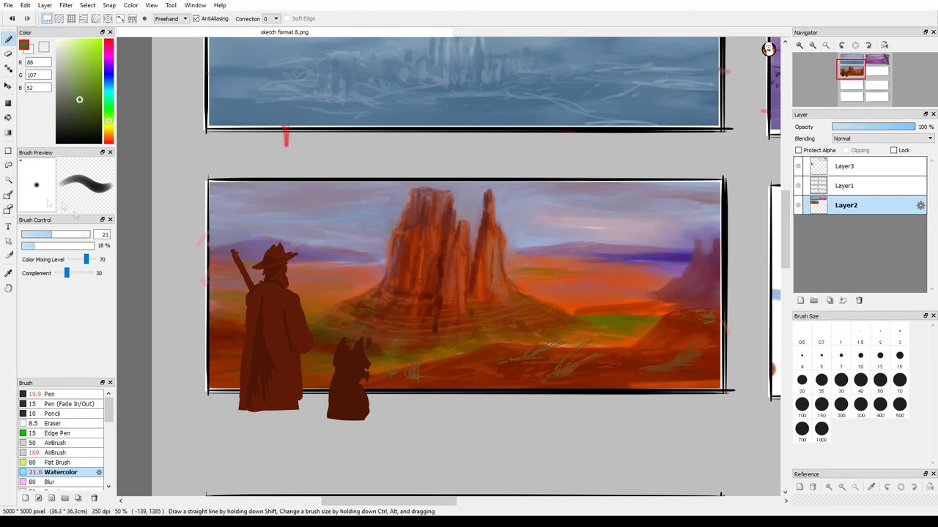
key(bracketleft)
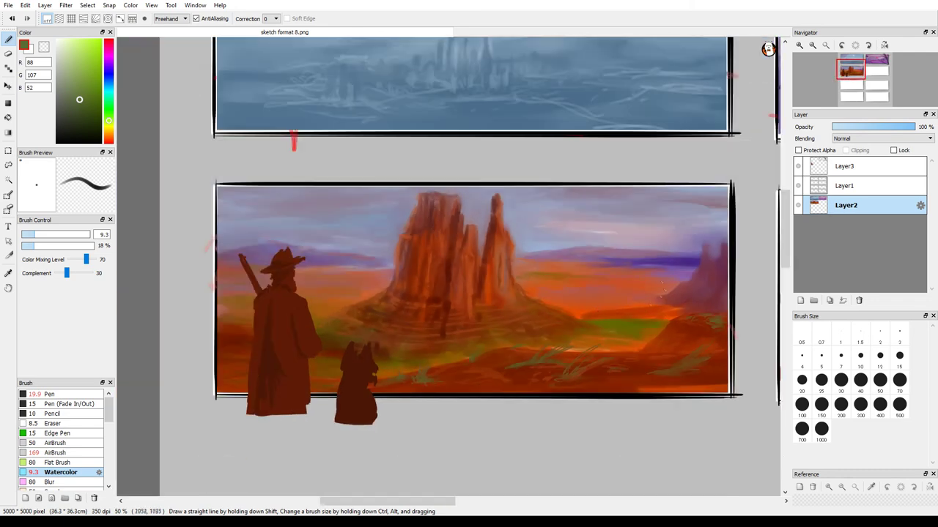
- Touch up the horizon left of the butte with sampled grey-blue and the plain to its right with sampled orange-red, using Watercolor size 2.9
alt+click(362, 258)
alt+click(362, 259)
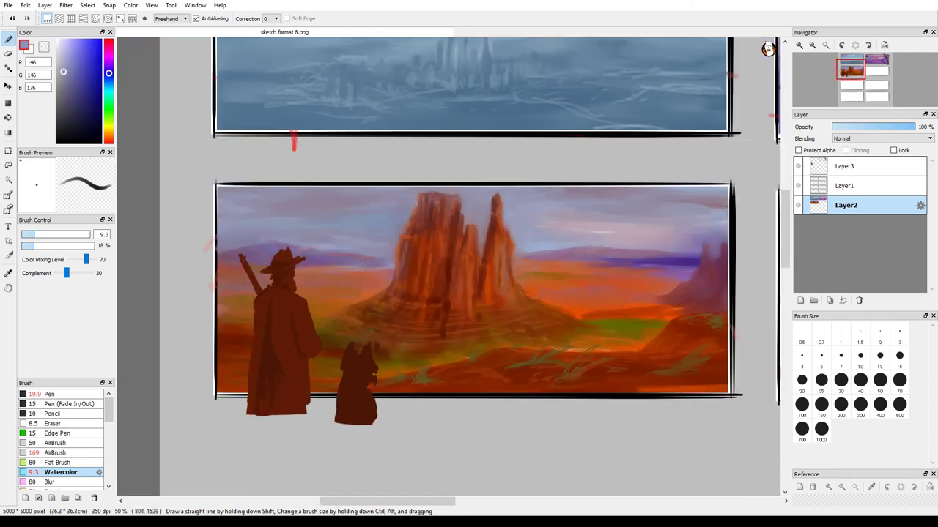
alt+click(608, 309)
drag(608, 310, 594, 309)
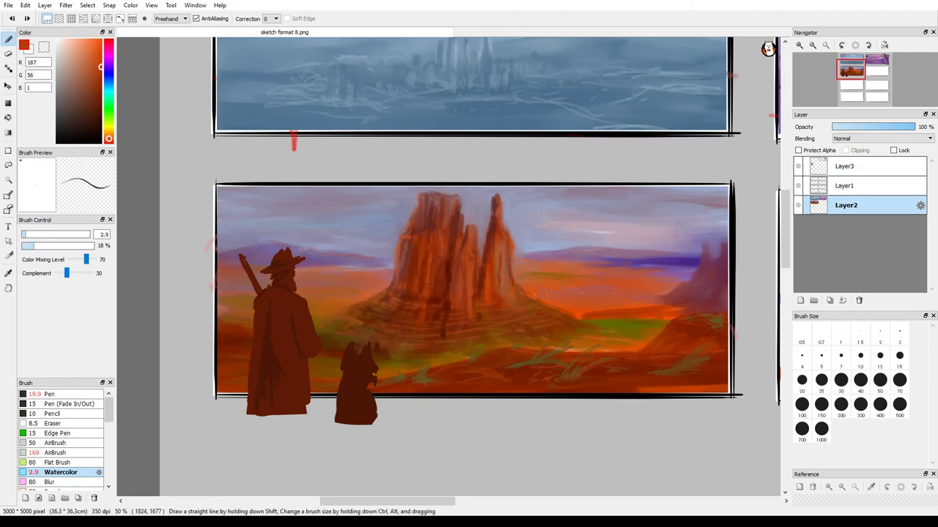
drag(532, 292, 546, 295)
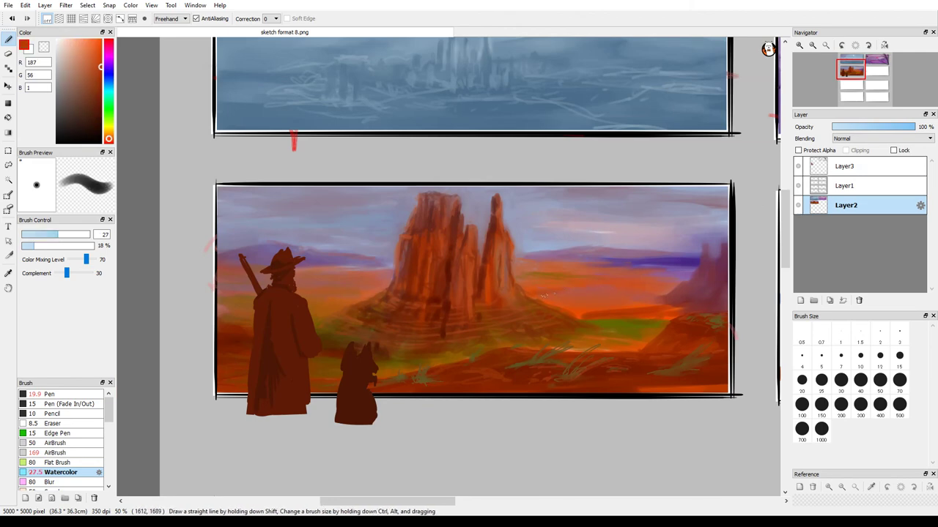
- Blend the distant plain between the figure and the butte with sampled muted reds and purple, using the Watercolor brush at size 27.5
alt+click(331, 289)
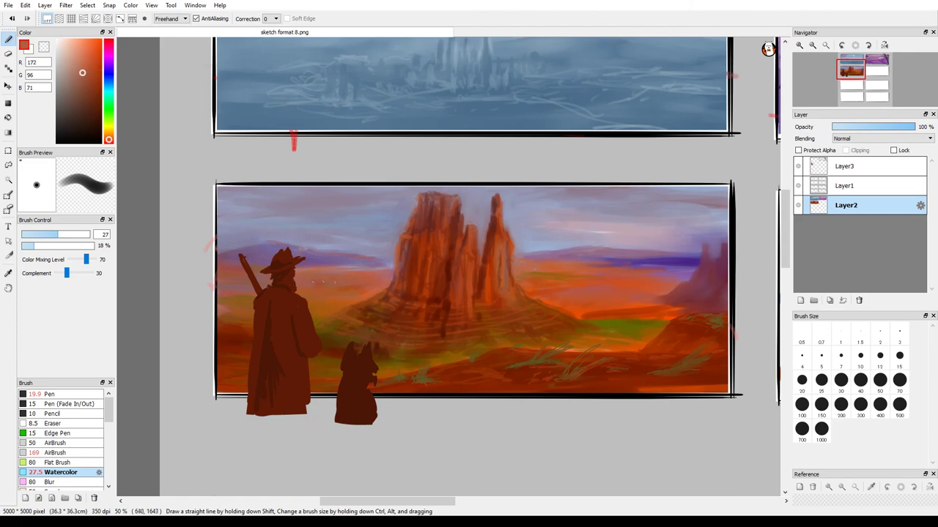
scroll(447, 277, up, 1)
scroll(447, 277, down, 1)
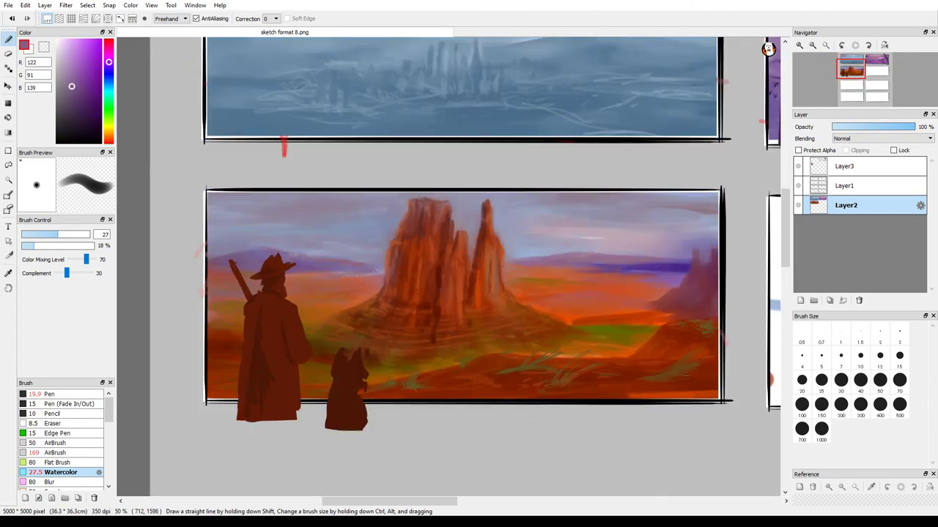
alt+click(320, 282)
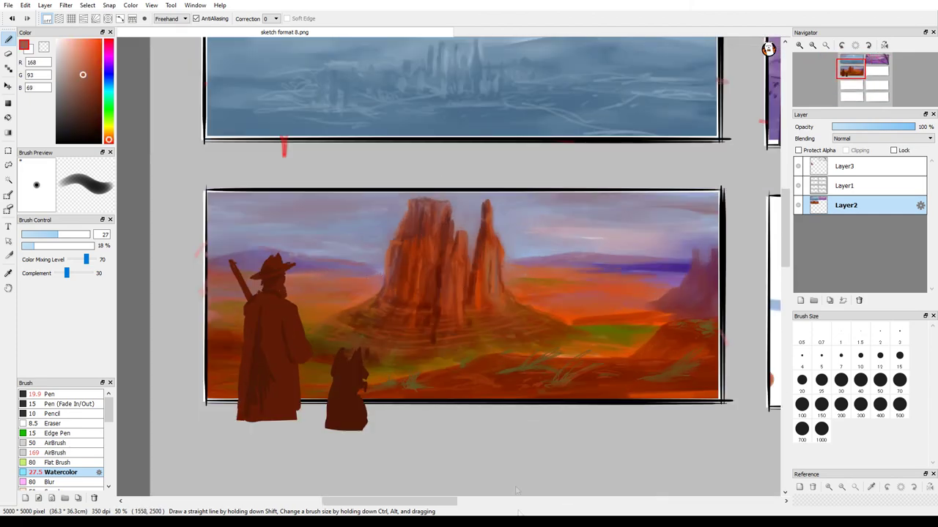
- Handwrite "Done" with a smiley face below the butte frame on Layer3, using the Pen brush in the sampled muted red
scroll(380, 333, down, 1)
scroll(402, 381, up, 1)
key(p)
key(ctrl+Up)
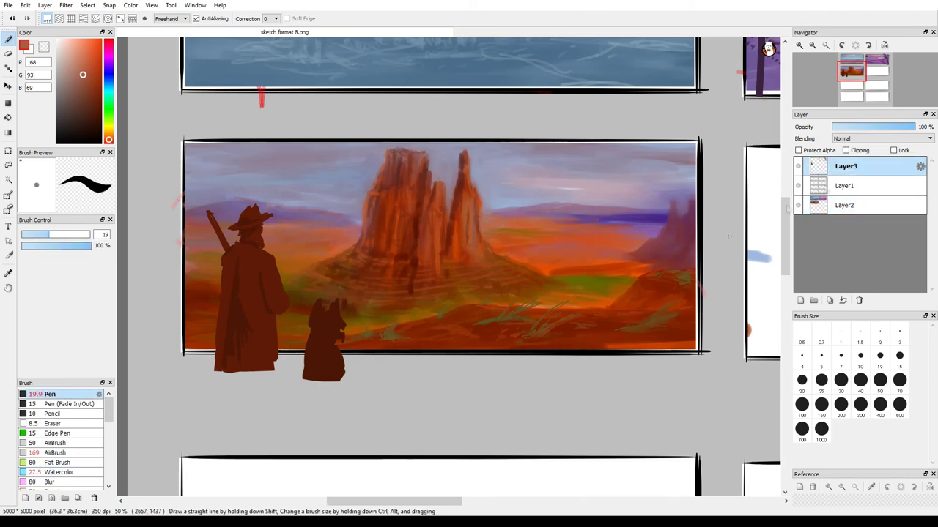
drag(417, 370, 418, 394)
mouse_move(417, 371)
mouse_down()
mouse_move(421, 395)
mouse_move(449, 380)
mouse_up()
drag(454, 394, 492, 388)
click(484, 384)
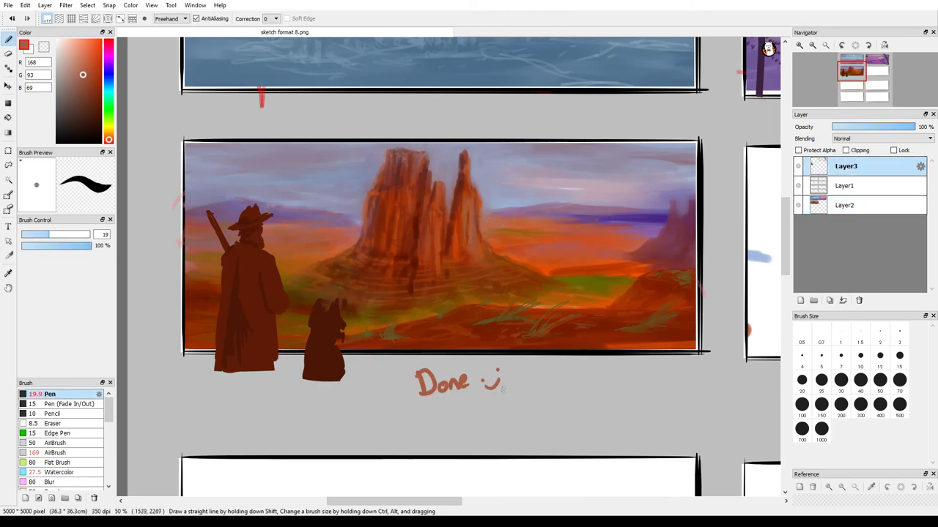